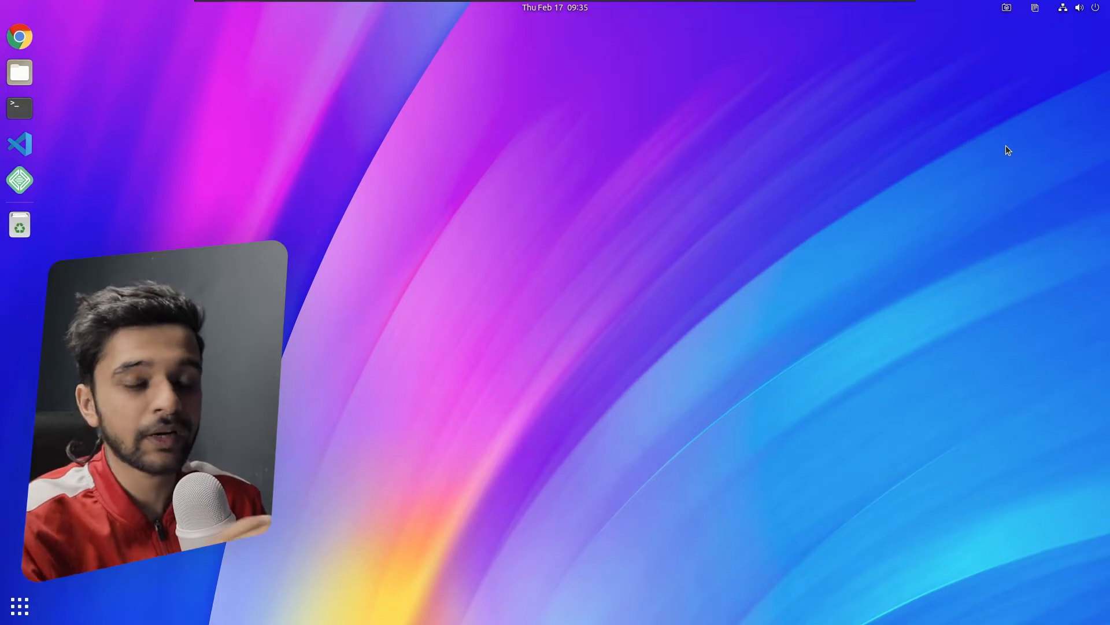
- Launch Google Chrome from the Ubuntu dock
left_click(19, 37)
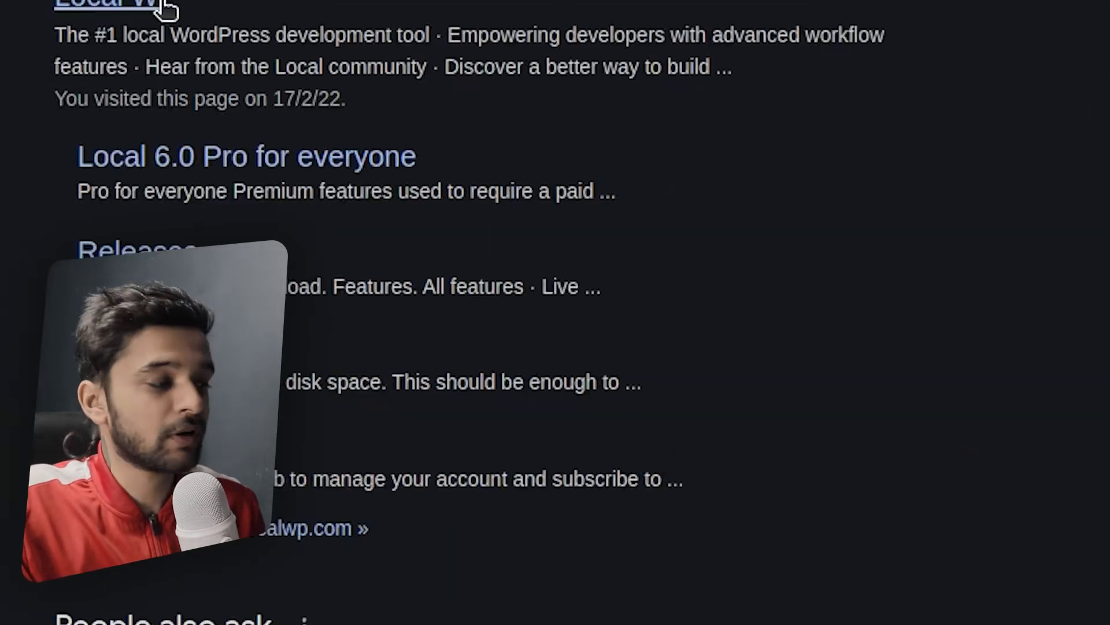
- Open localwp.com and choose Windows as the platform in the free download form
left_click(454, 357)
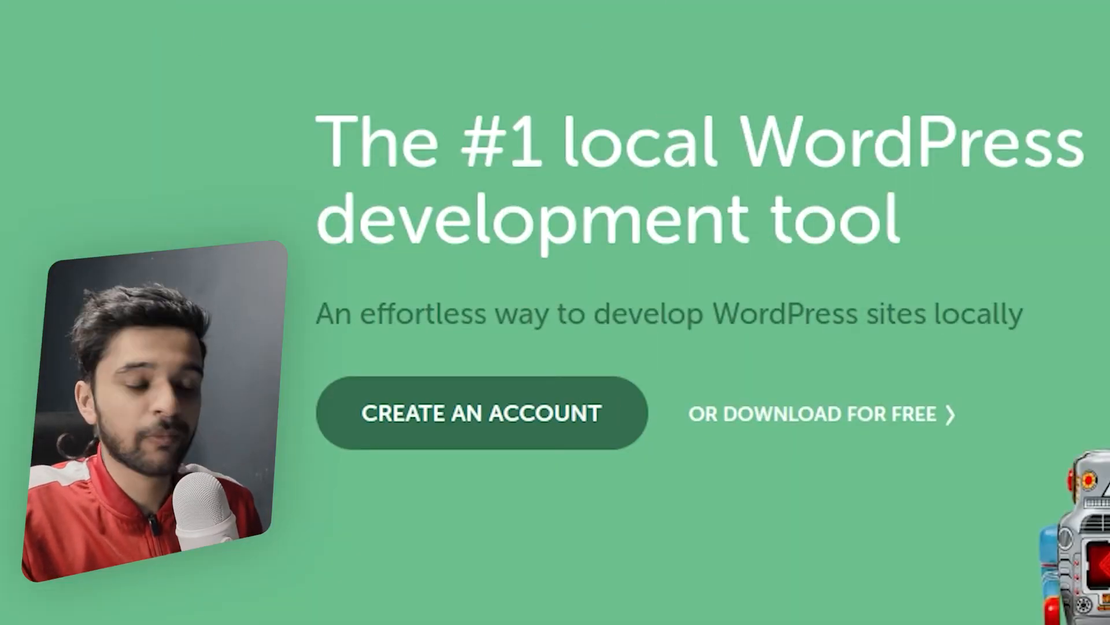
left_click(845, 418)
left_click(1086, 204)
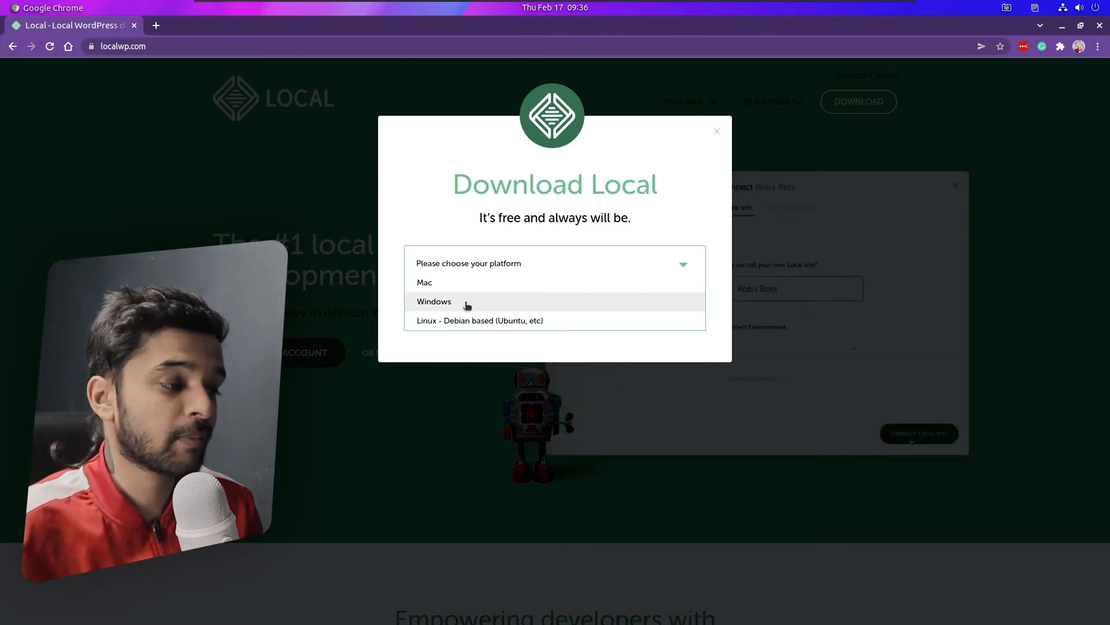
left_click(463, 303)
- Autofill the name fields, dismiss the download form, and close Chrome
left_click(500, 327)
left_click(488, 360)
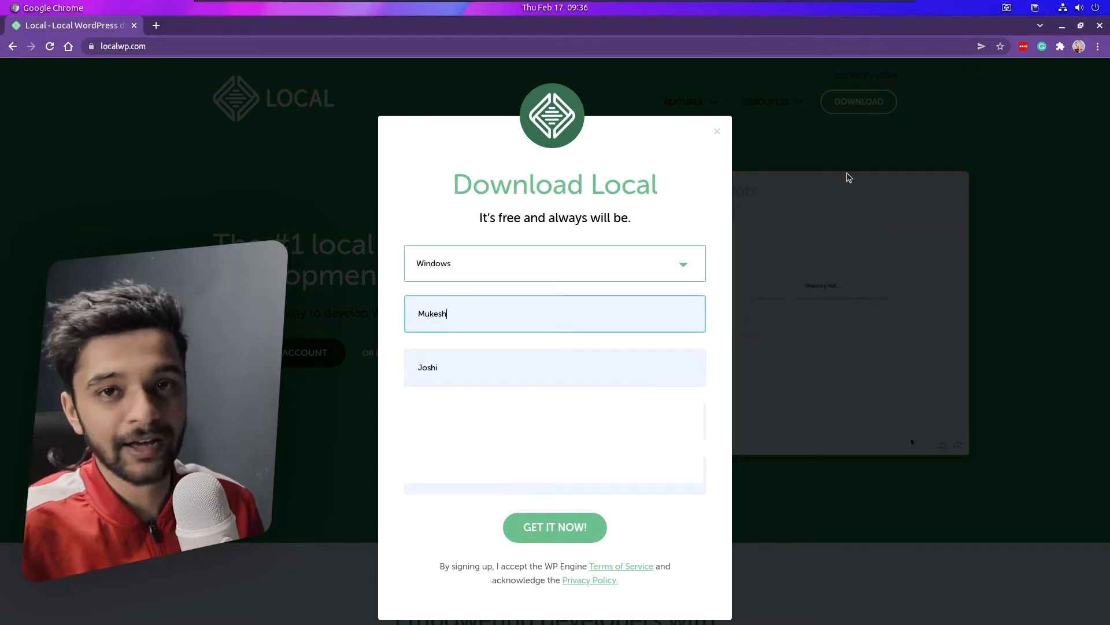
left_click(815, 148)
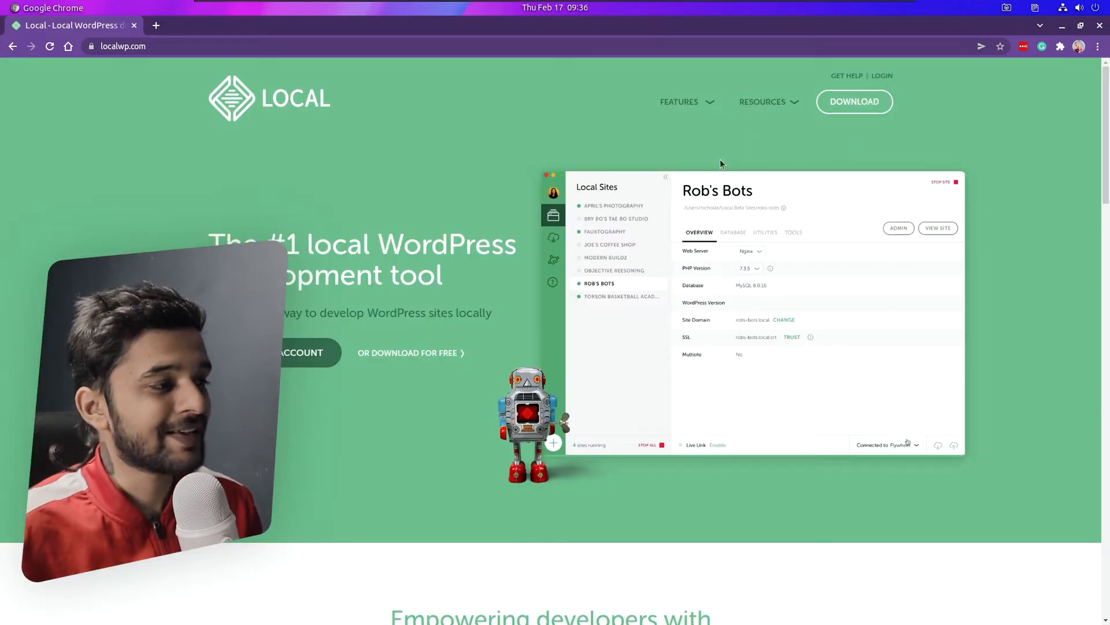
left_click(134, 26)
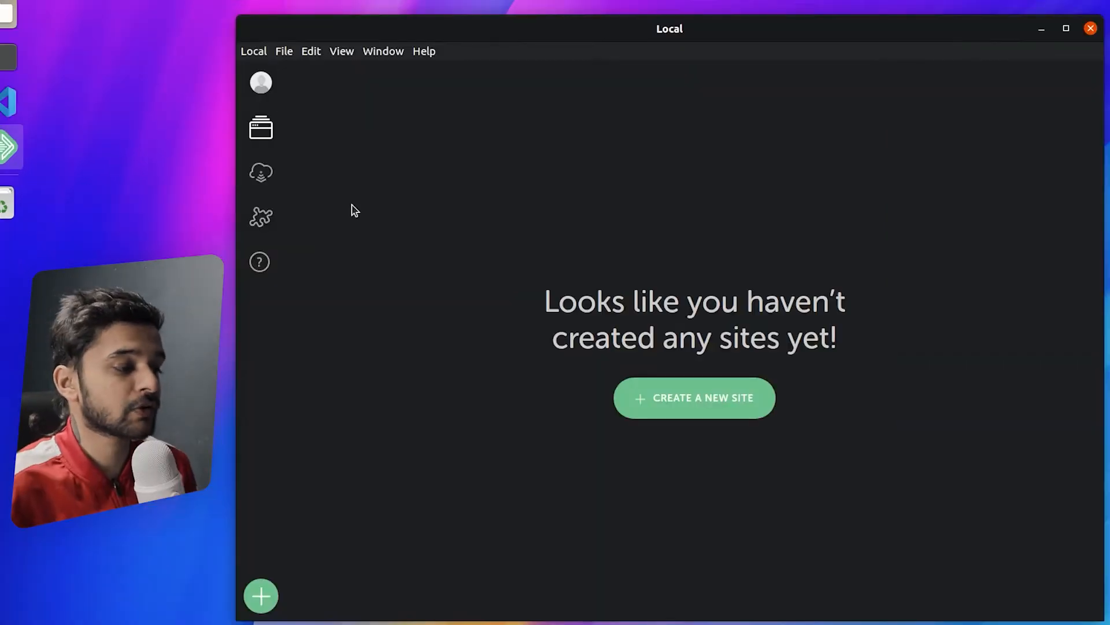
- Create a new site named 'headless', checking its advanced domain options, and continue
left_click(700, 399)
type("headless")
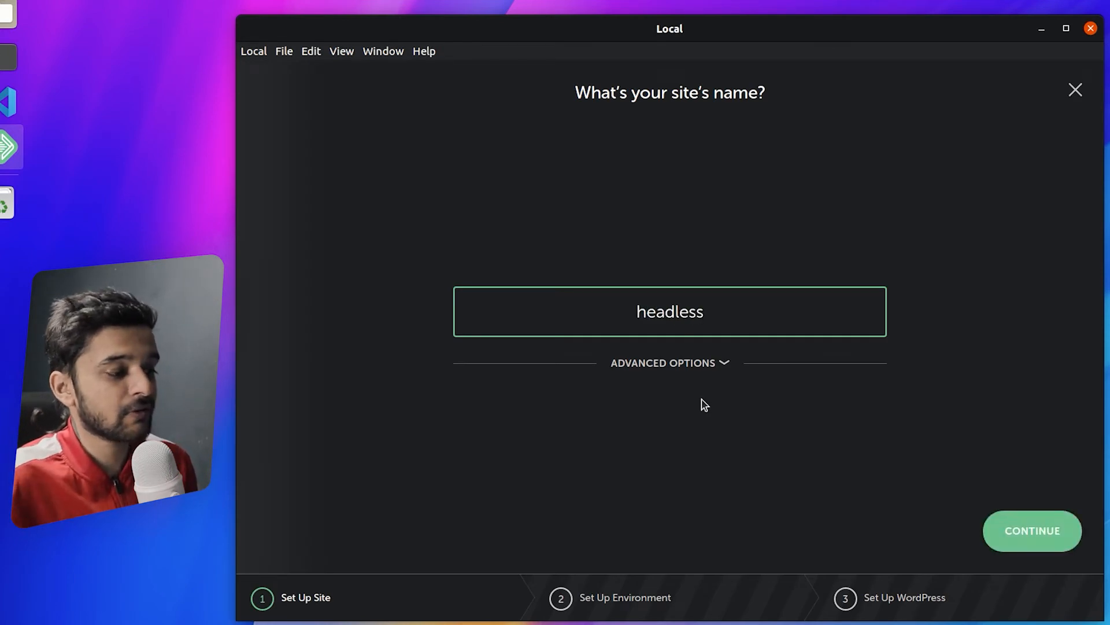
left_click(705, 370)
left_click(637, 363)
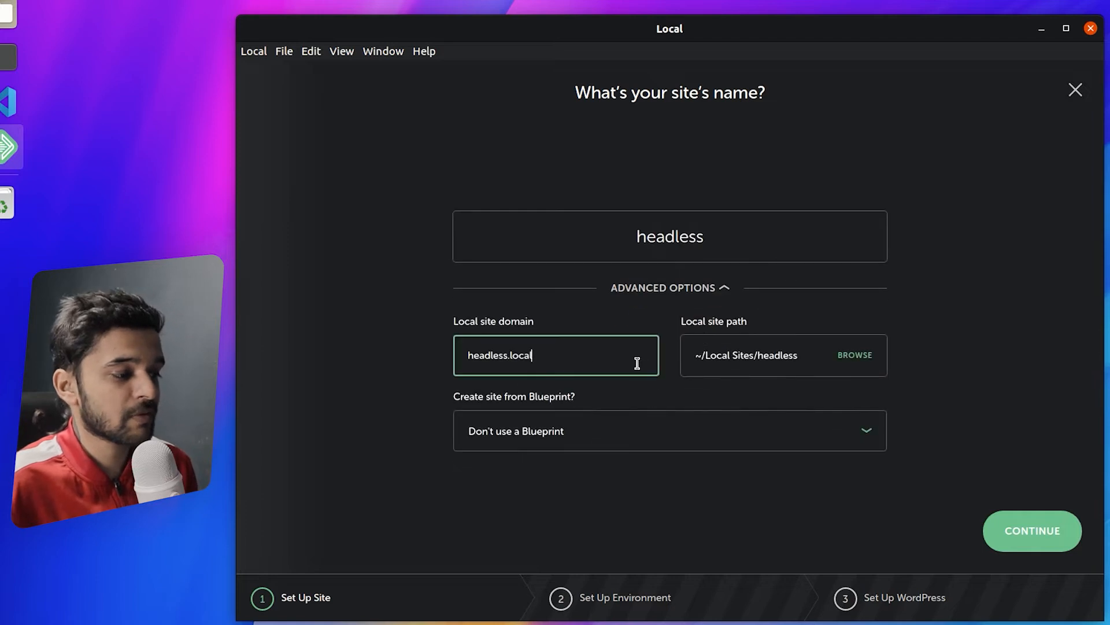
left_click(659, 296)
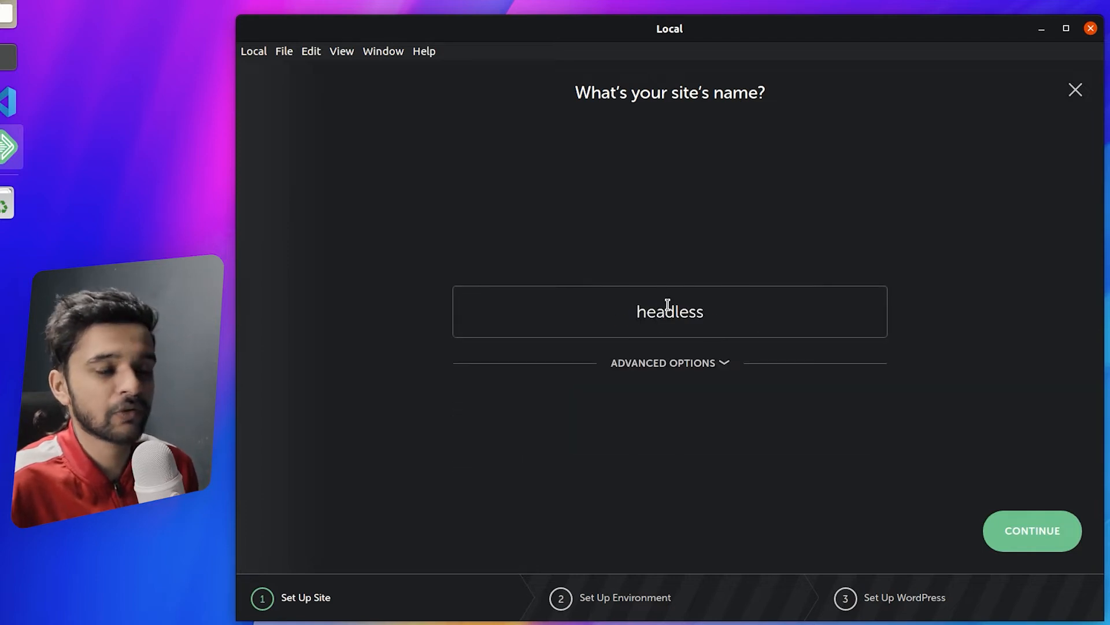
left_click(1051, 530)
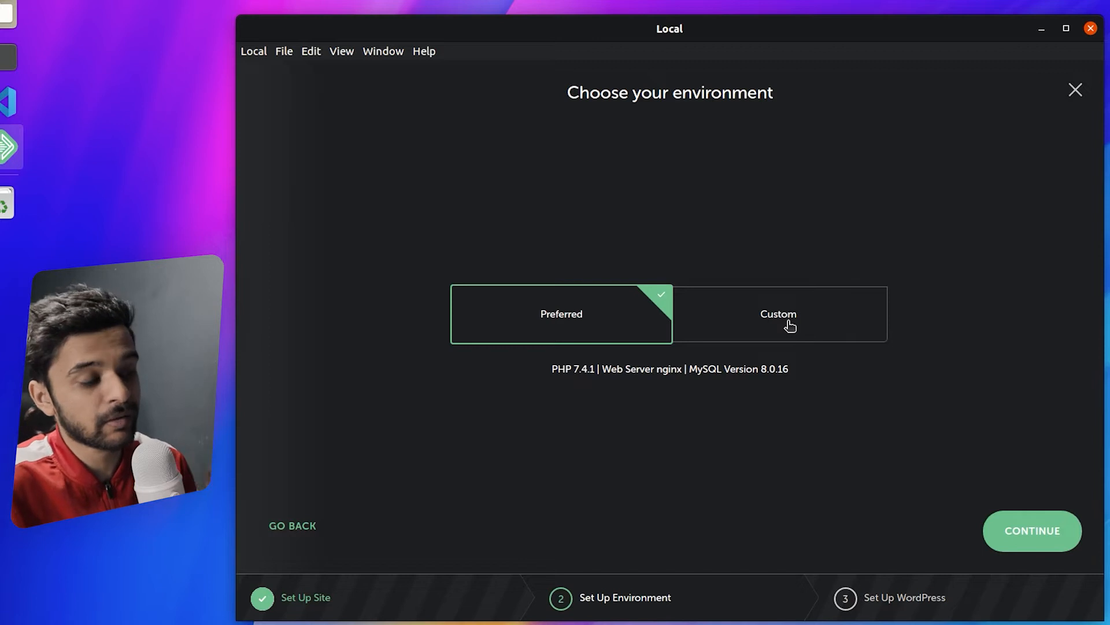
- After previewing Custom, keep the Preferred environment (PHP 7.4.1, nginx, MySQL 8.0.16) and continue
left_click(790, 325)
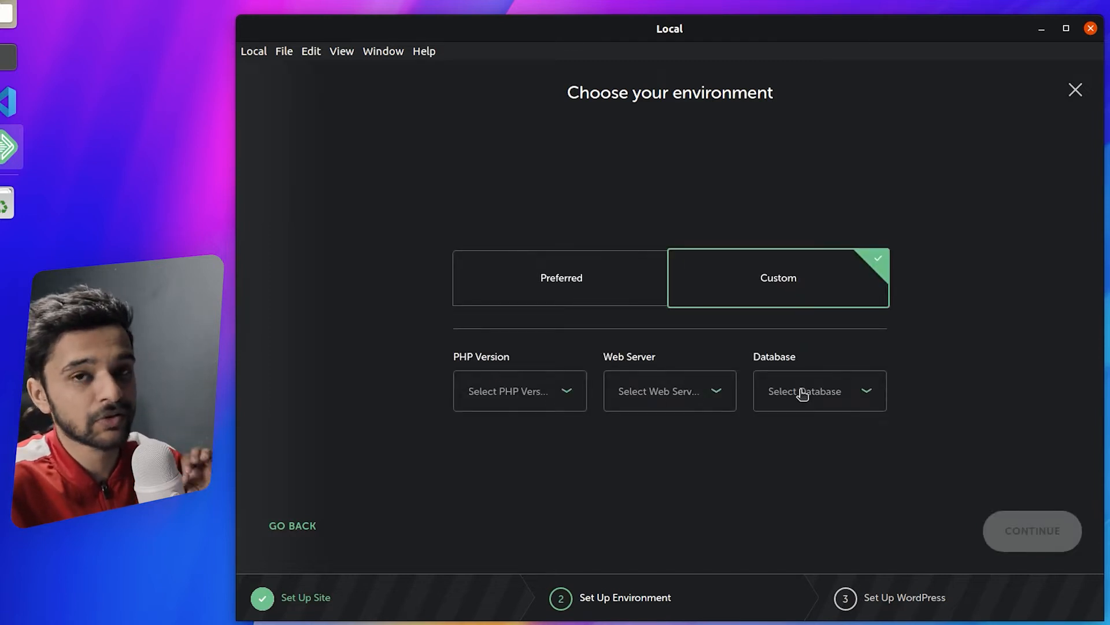
left_click(612, 308)
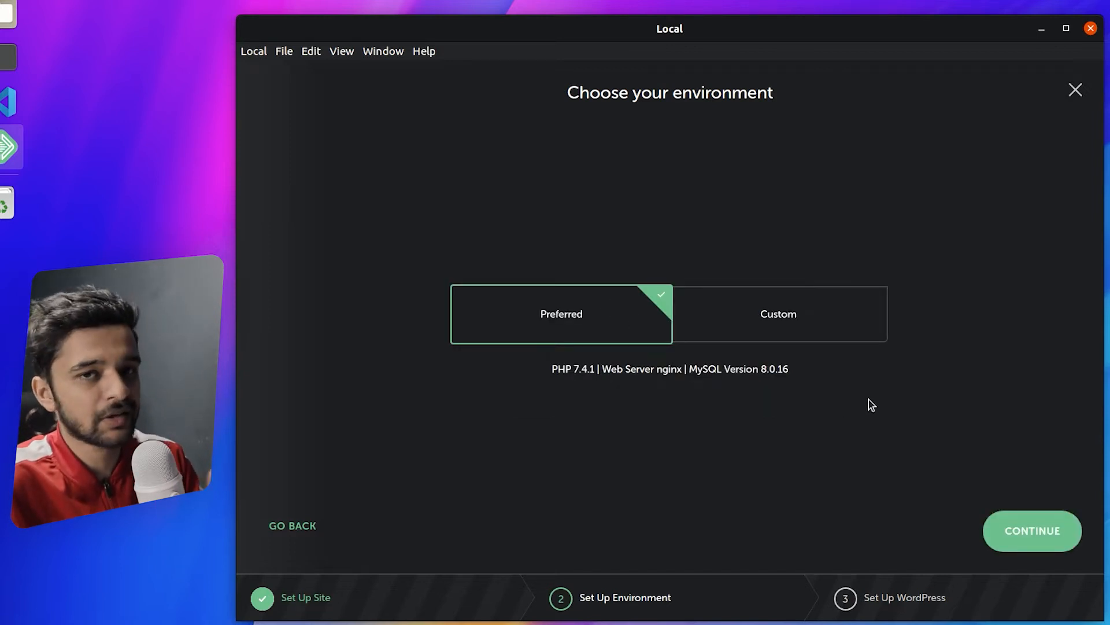
left_click(1057, 538)
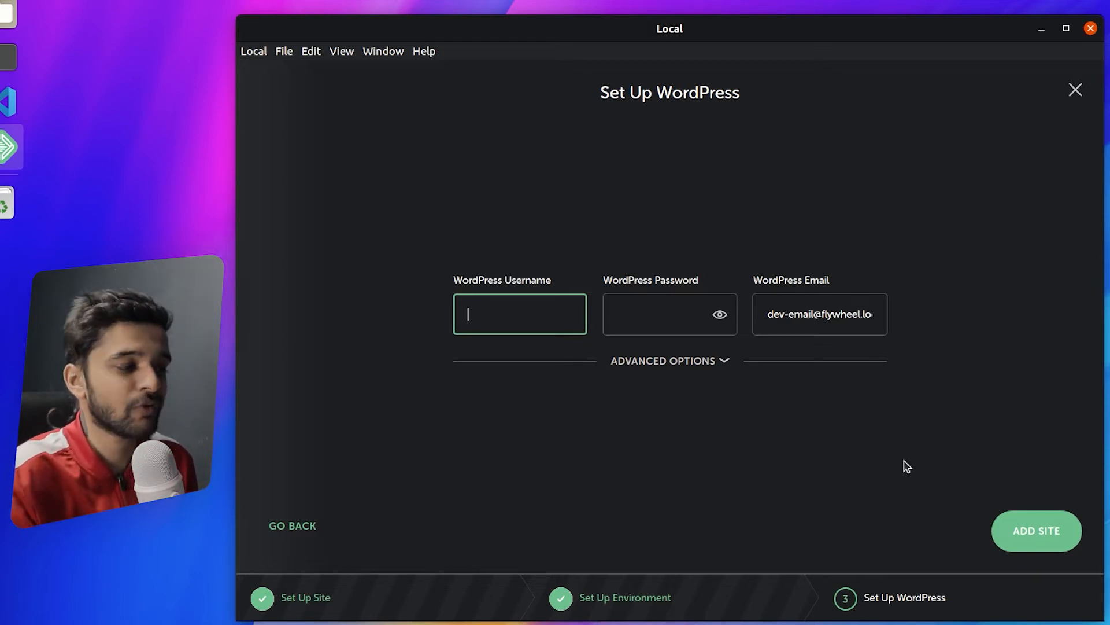
- Enter 'dev' as the WordPress admin username and type an admin password
type("dev")
left_click(674, 325)
type("dev")
left_click(720, 314)
type("@#")
key("BackSpace")
type("123")
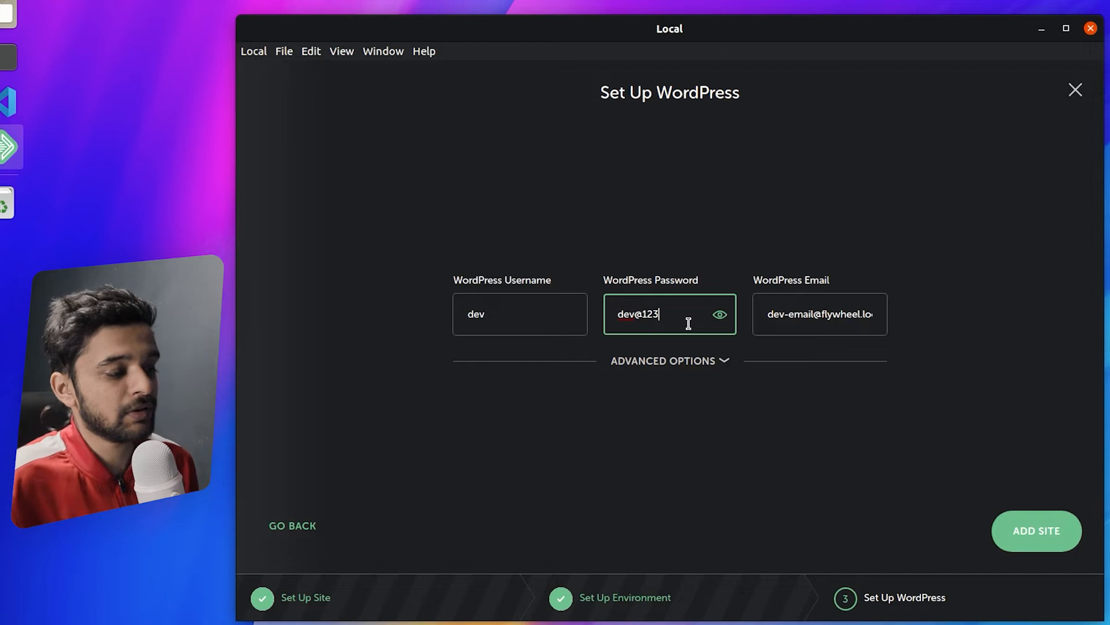
- Keep the default admin e-mail, review the advanced WordPress options, and add the site
left_click(773, 322)
left_click_drag(773, 323, 900, 325)
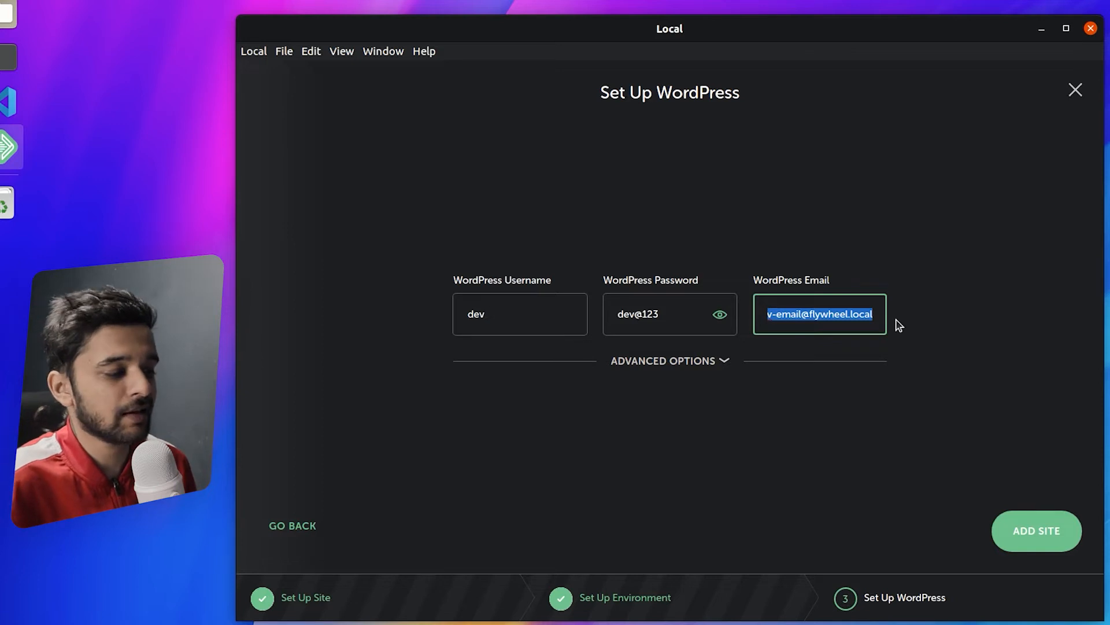
left_click(720, 361)
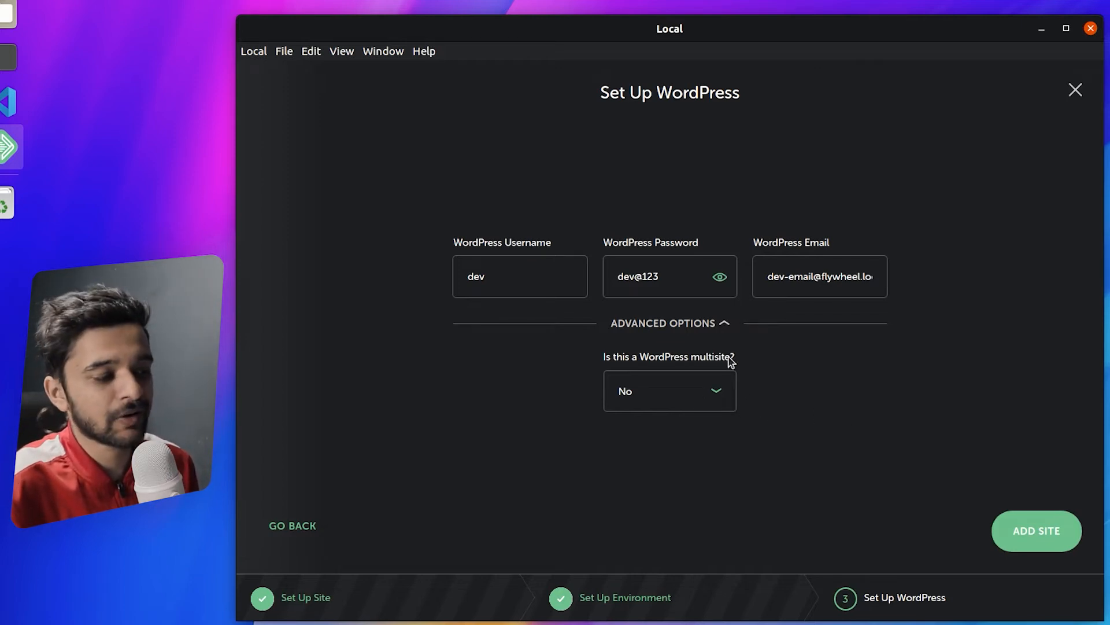
left_click(723, 325)
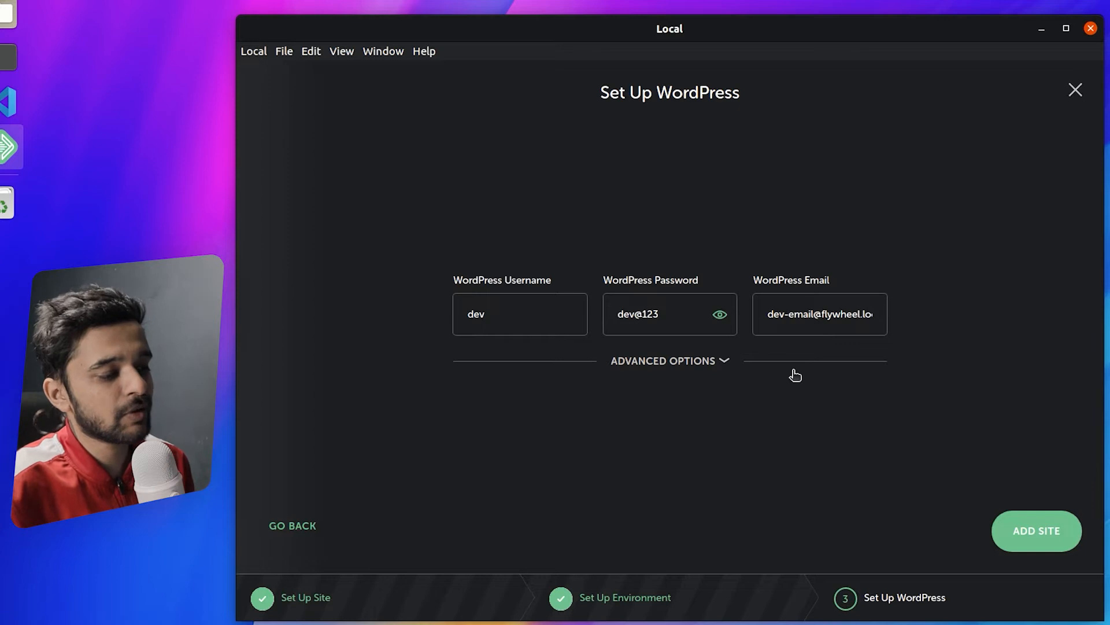
left_click(1048, 542)
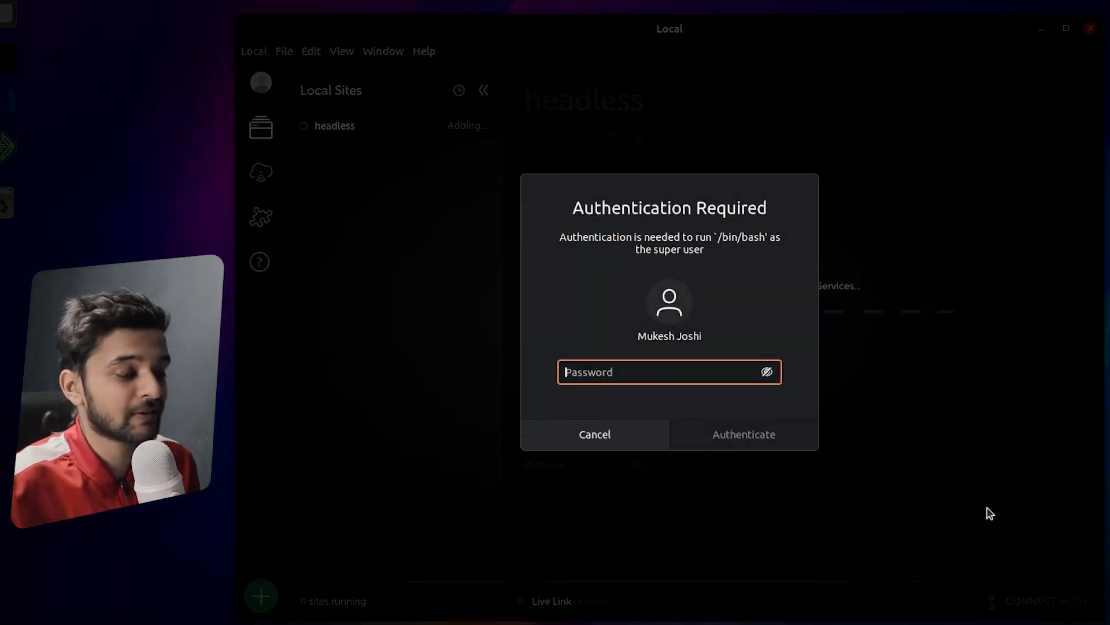
- Authenticate with the system password so Local can install the headless site
type("*********")
key("Return")
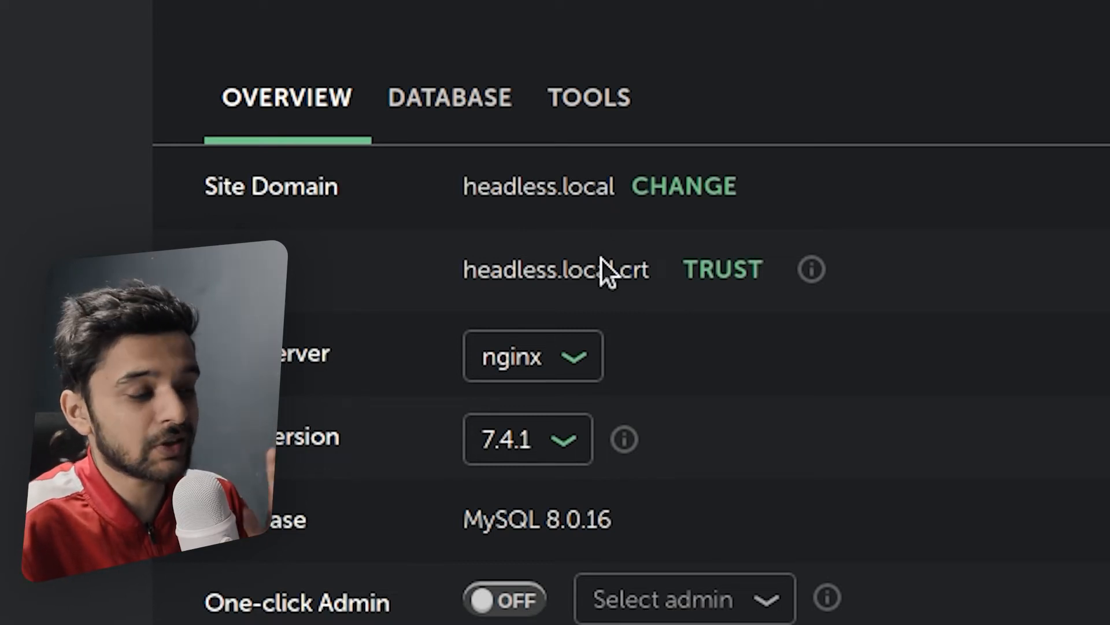
left_click(570, 367)
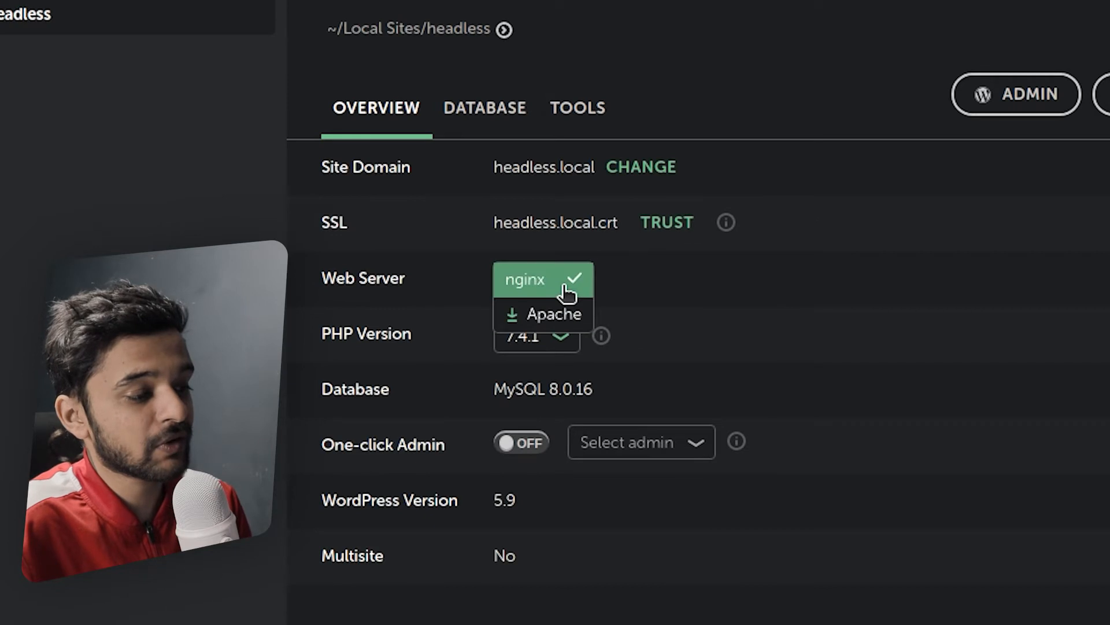
left_click(800, 280)
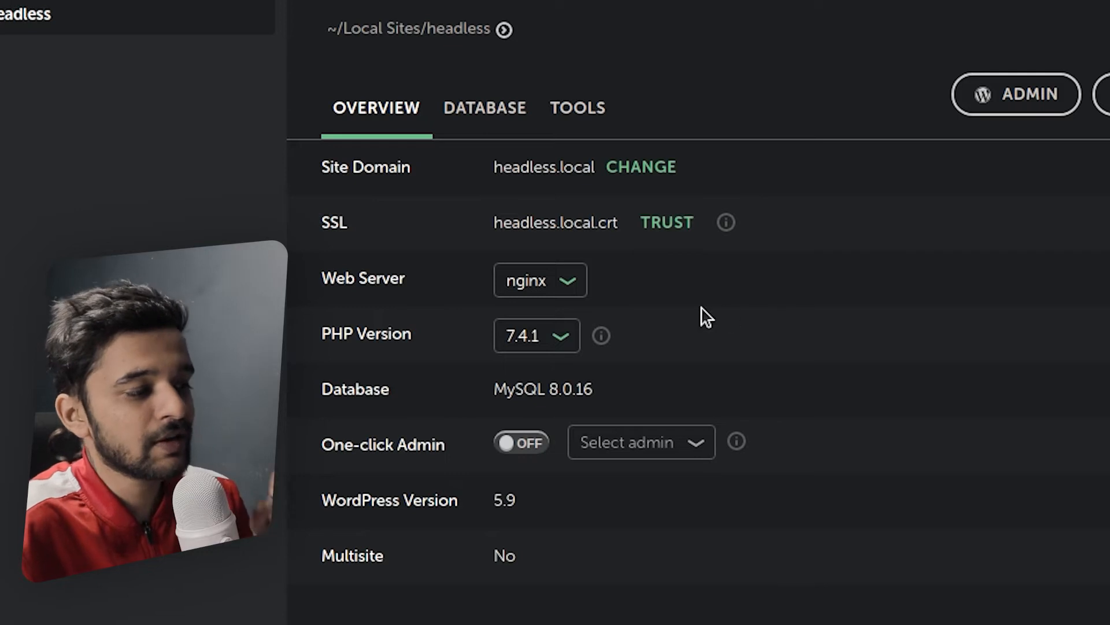
left_click(556, 347)
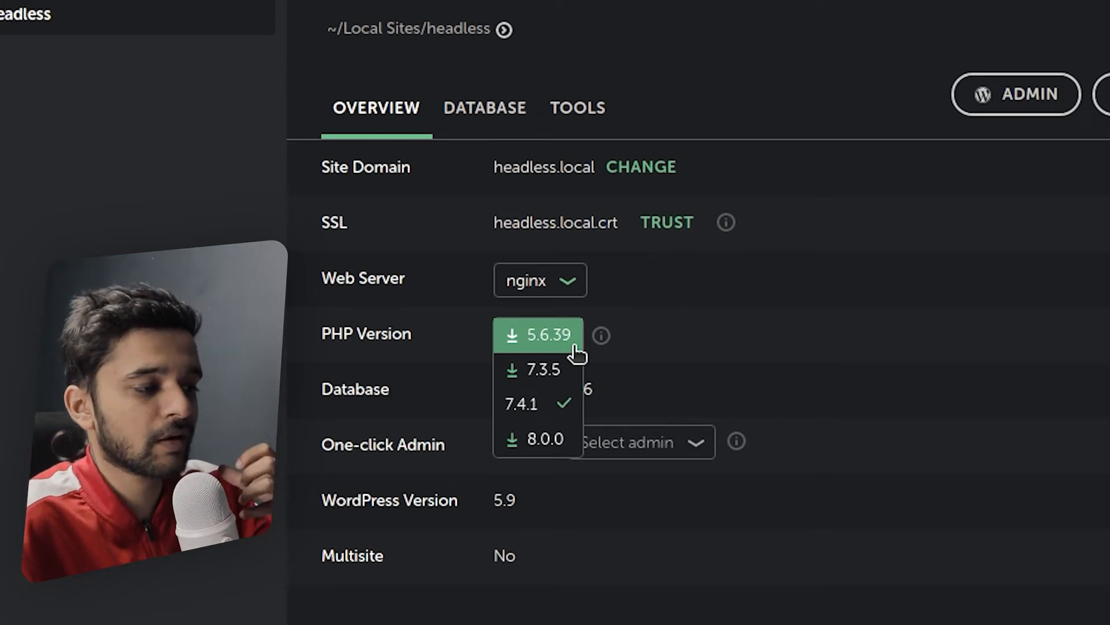
left_click(797, 334)
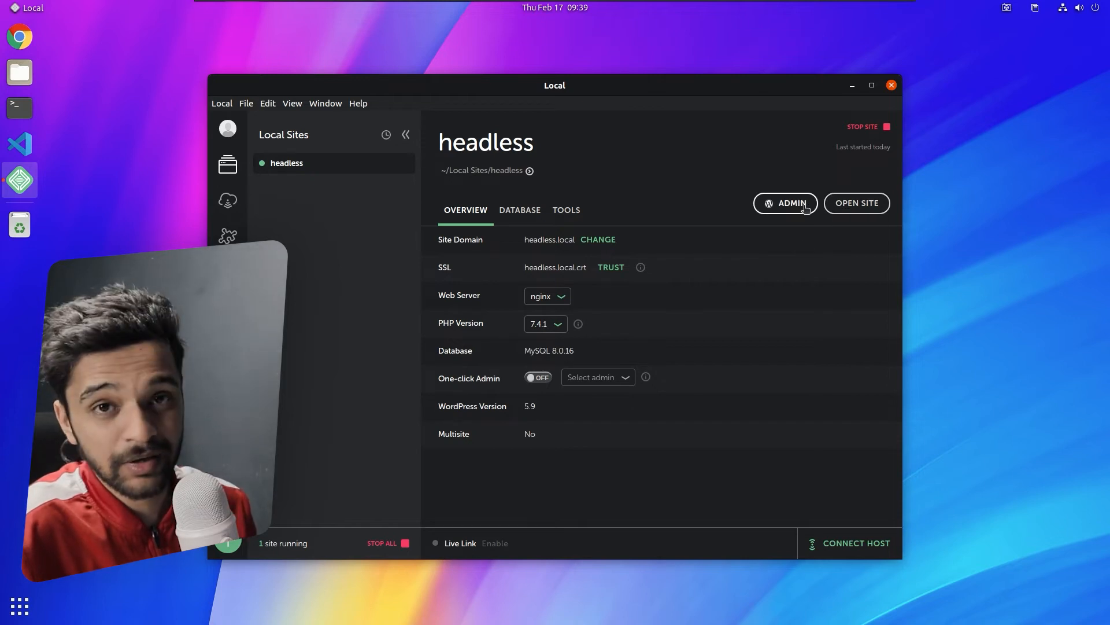
- Open the headless.local admin login and front end, then view the Hello world! post
left_click(793, 203)
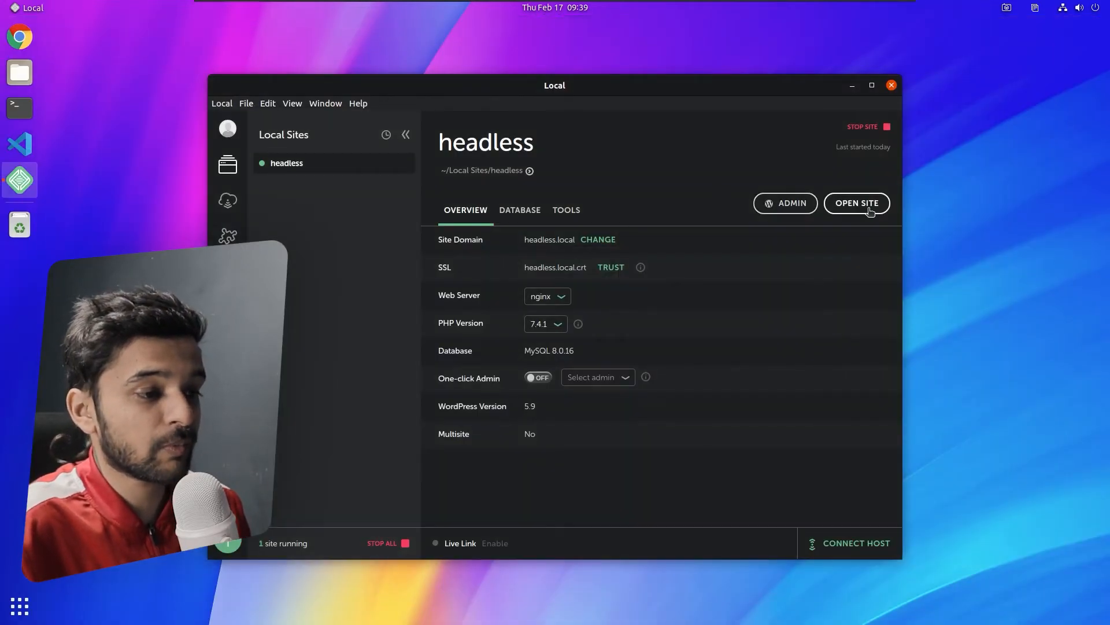
left_click(869, 207)
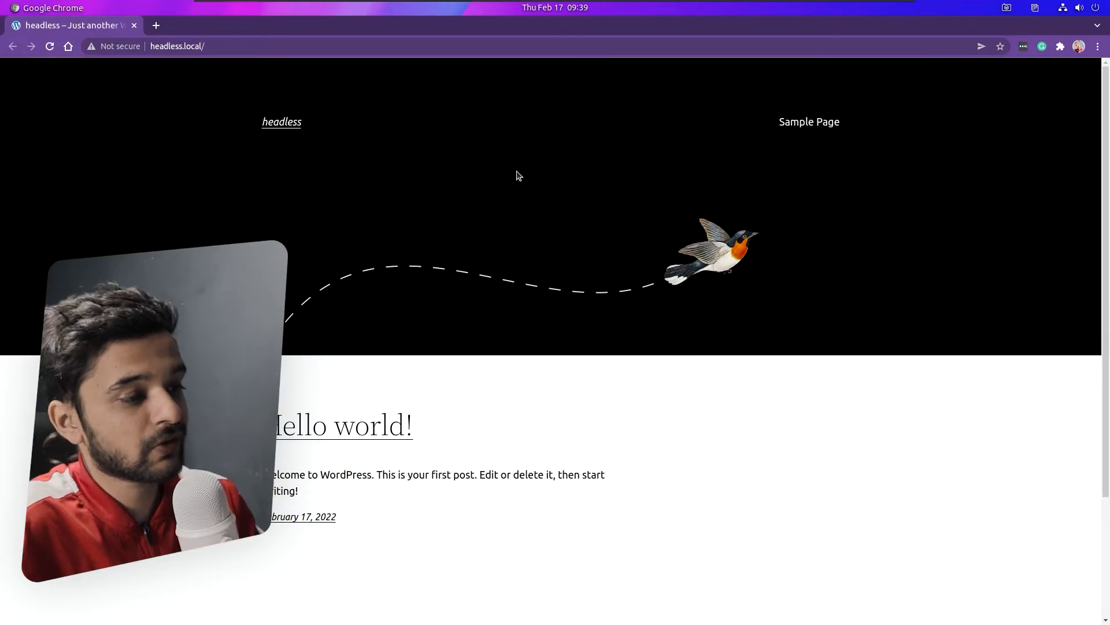
left_click(377, 435)
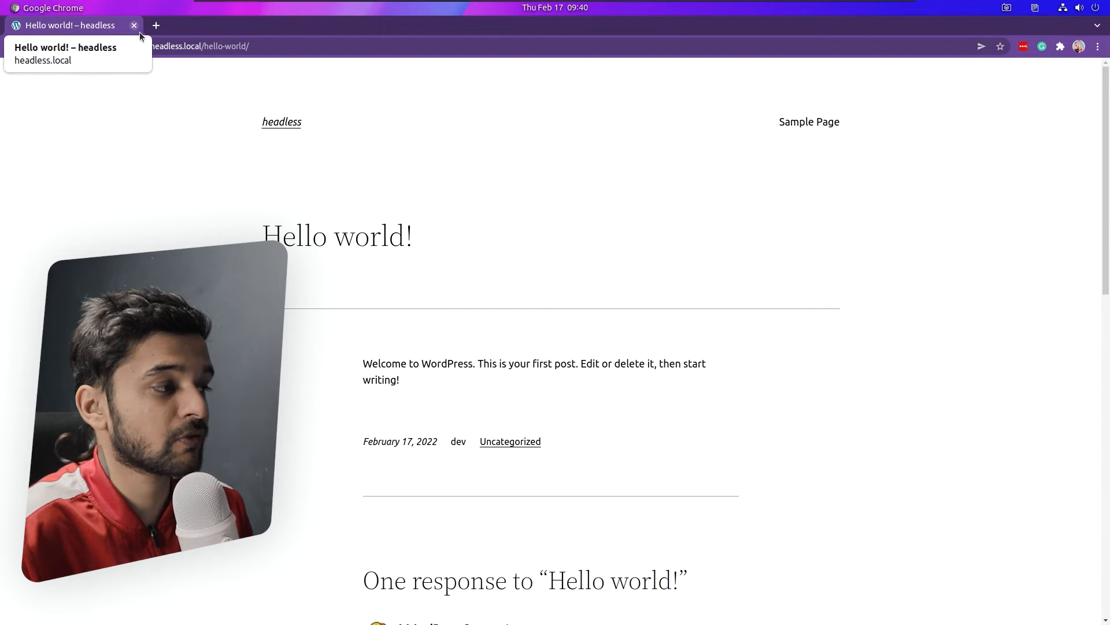
left_click_drag(202, 50, 153, 49)
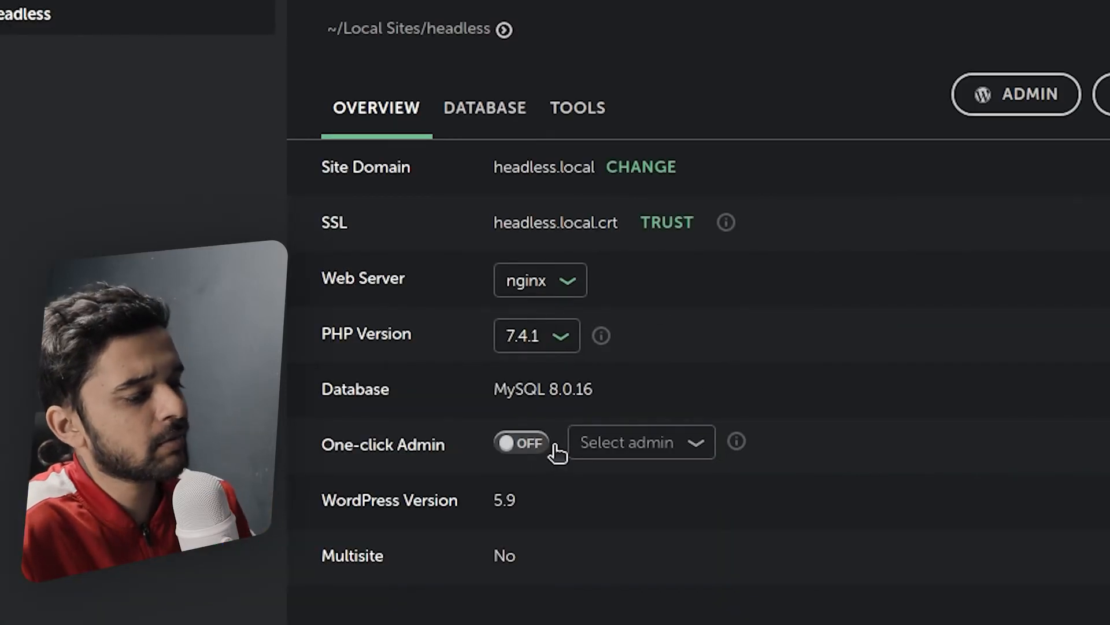
- Enable One-click Admin with user 'dev' and open the site's WordPress Dashboard
left_click(545, 450)
left_click(650, 465)
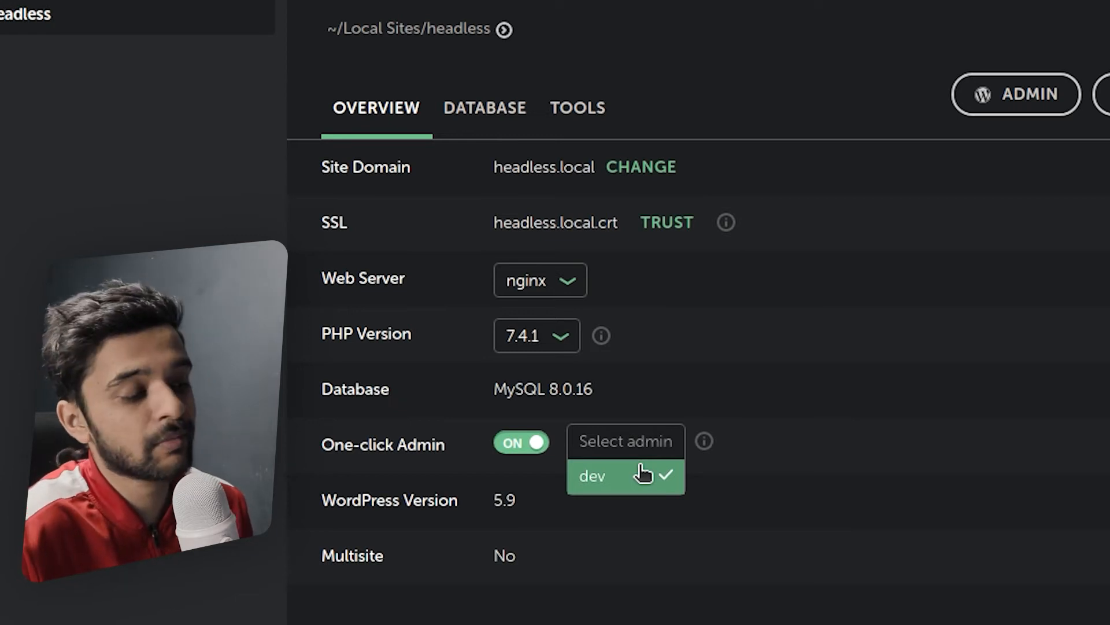
left_click(866, 442)
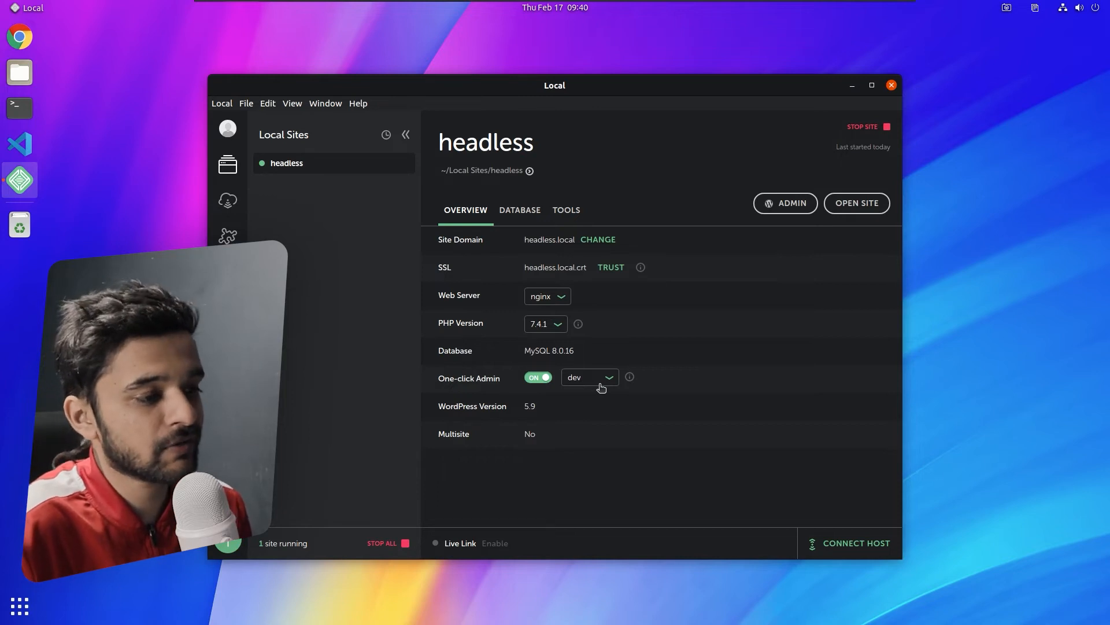
left_click(789, 203)
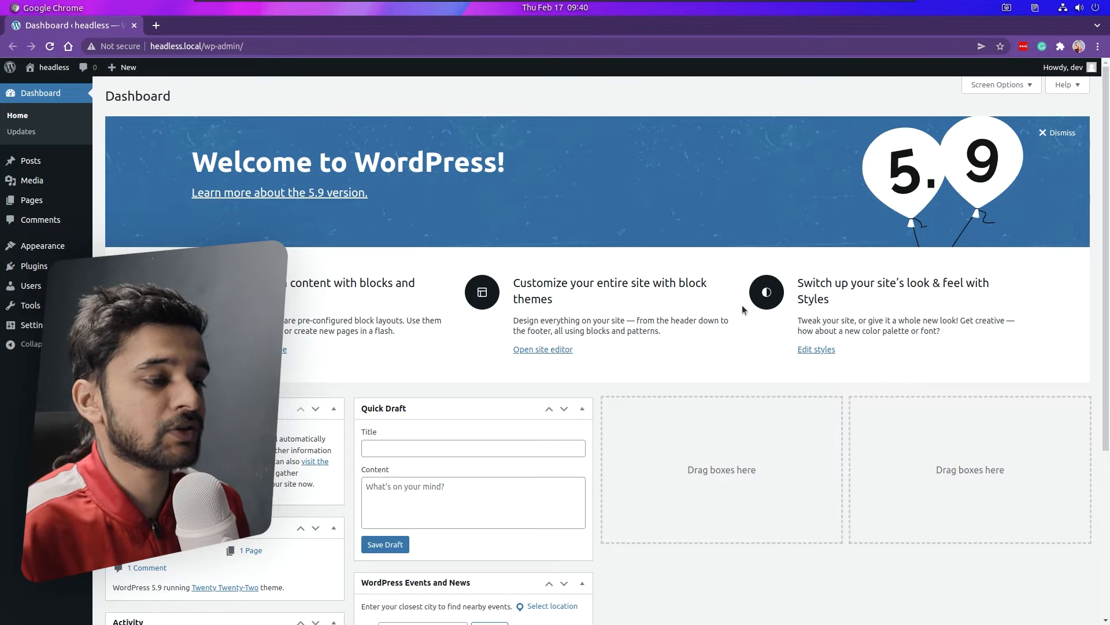
- Dismiss the Welcome to WordPress panel, then restore and minimize Chrome to return to Local
left_click(1059, 133)
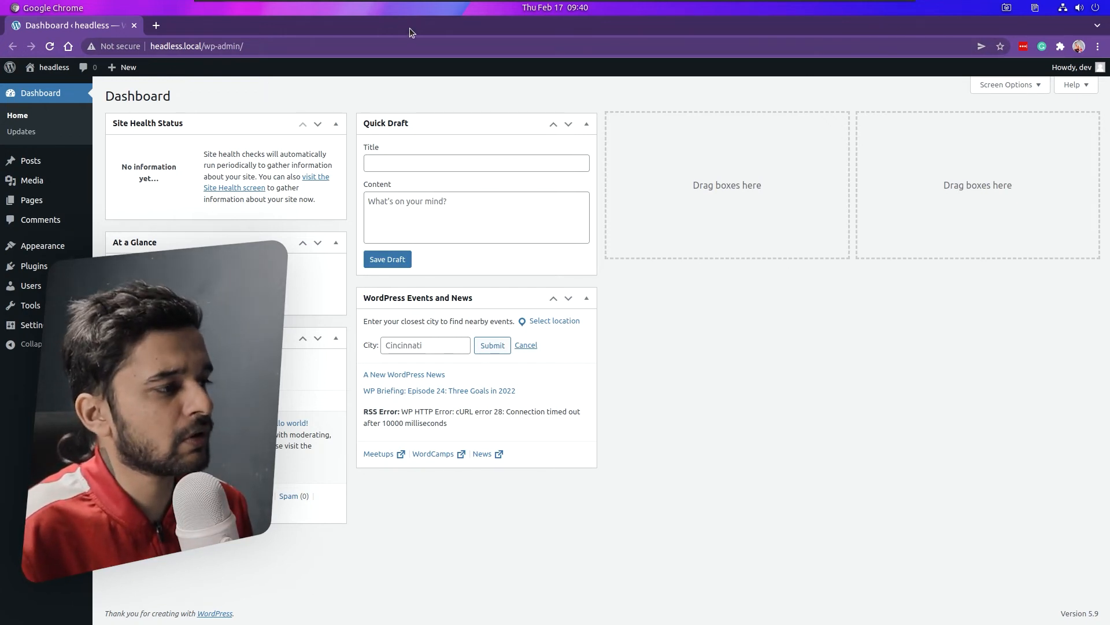
left_click_drag(424, 83, 454, 75)
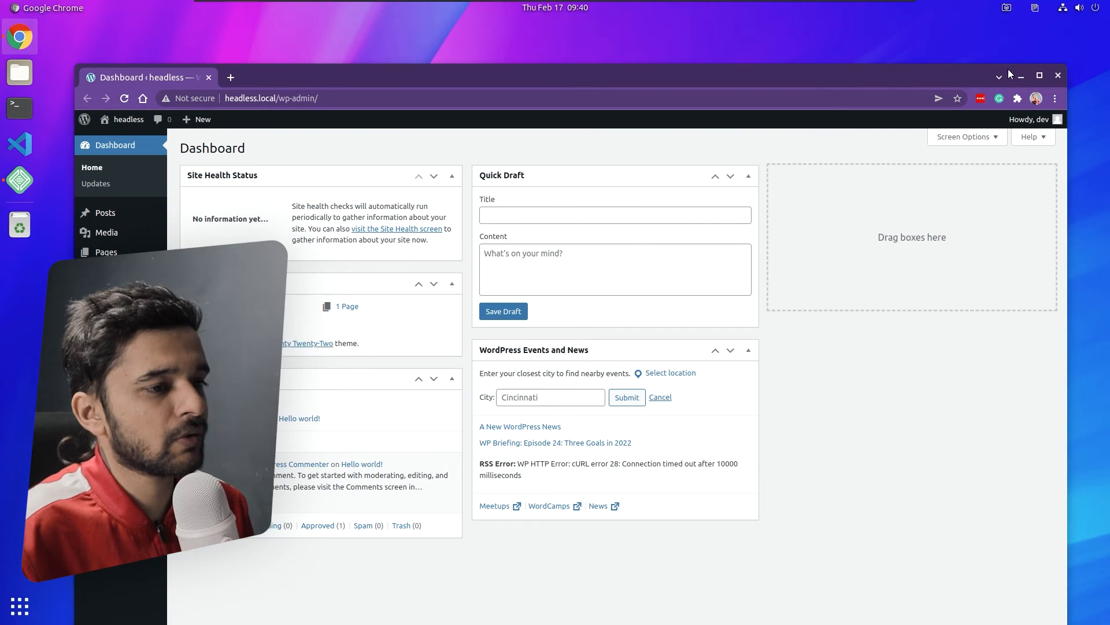
left_click(1022, 77)
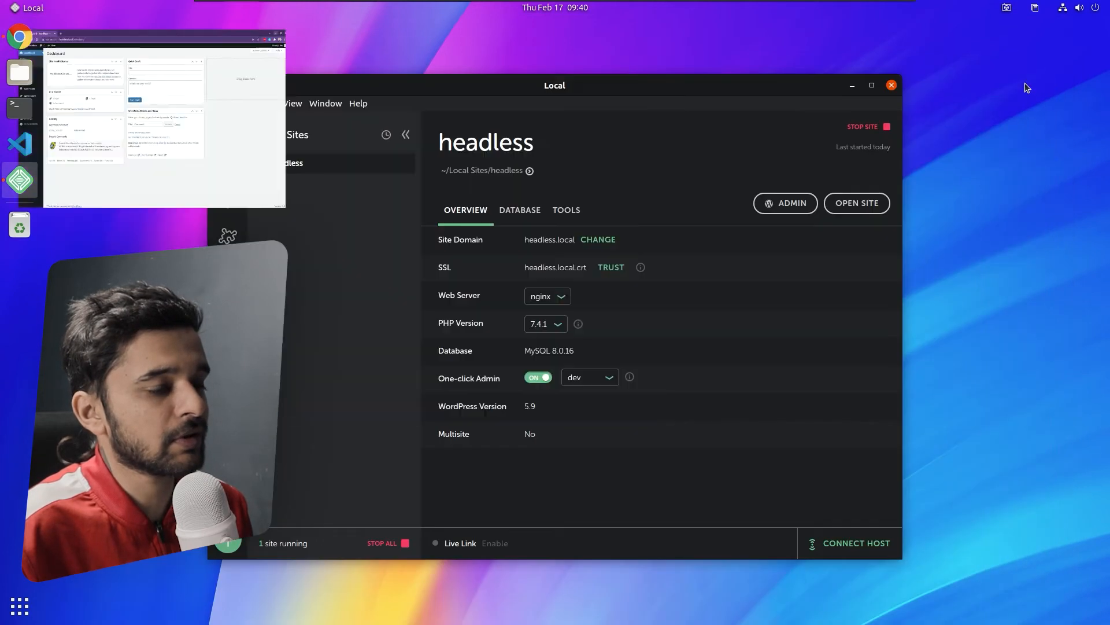
- Open the site's 'local' database in Adminer from the Database tab, then return to Local
left_click(518, 217)
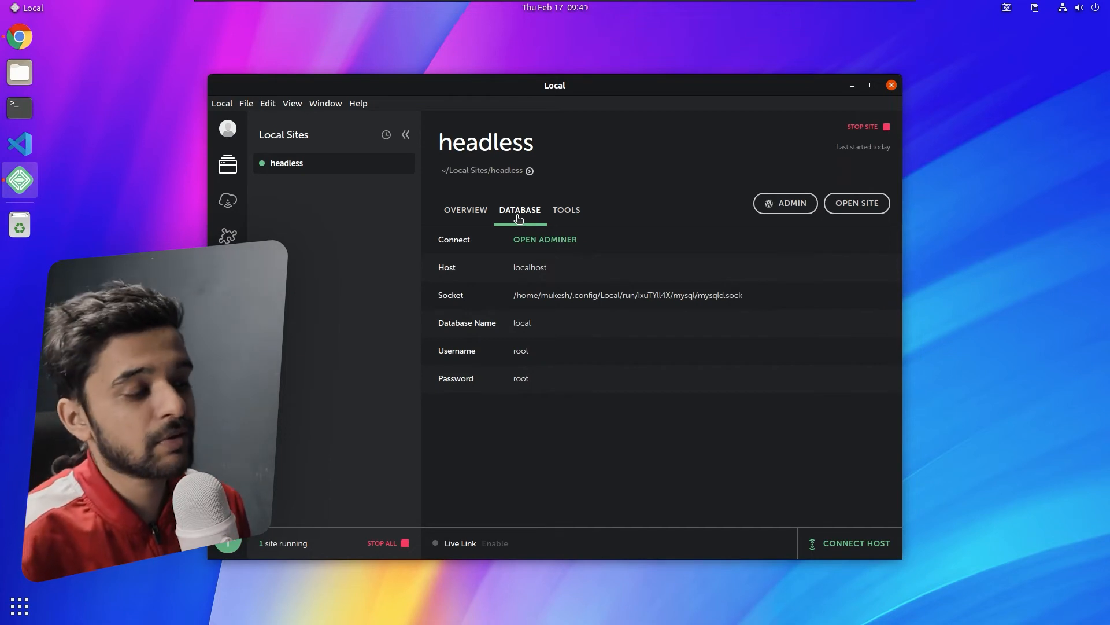
left_click(575, 240)
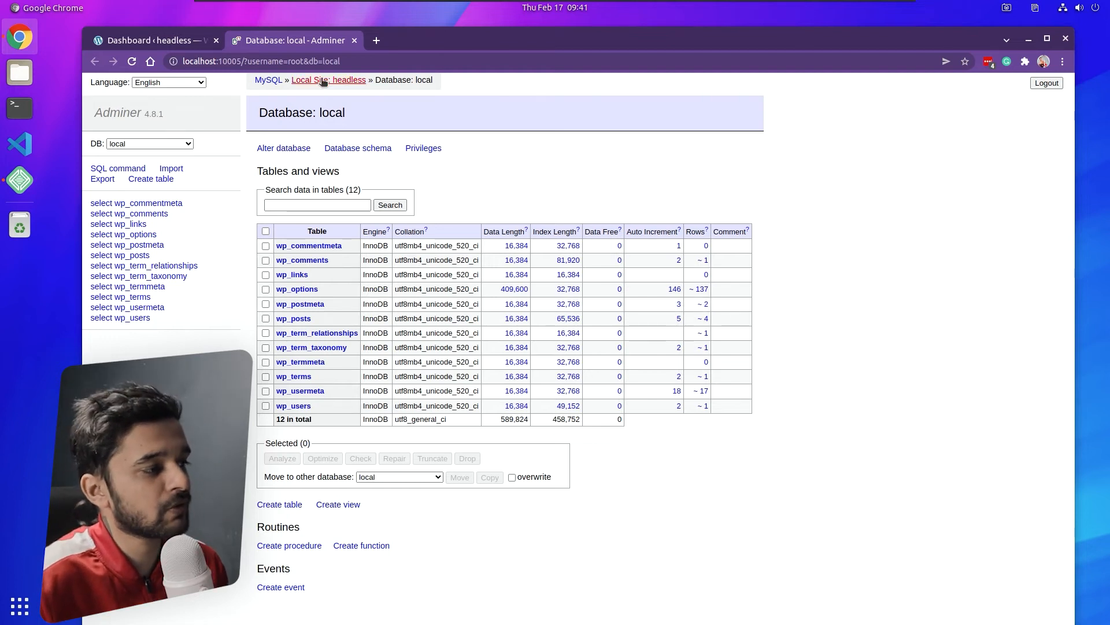
left_click(19, 180)
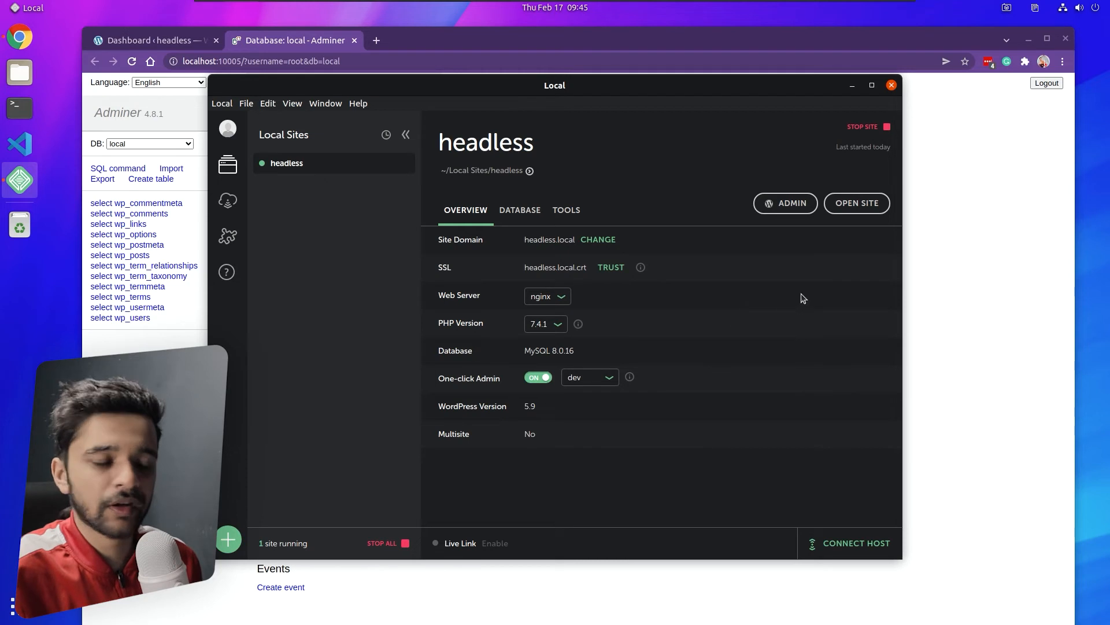
- Close Chrome's Adminer tab so only the headless Dashboard remains, nudging the window up-right
left_click(969, 245)
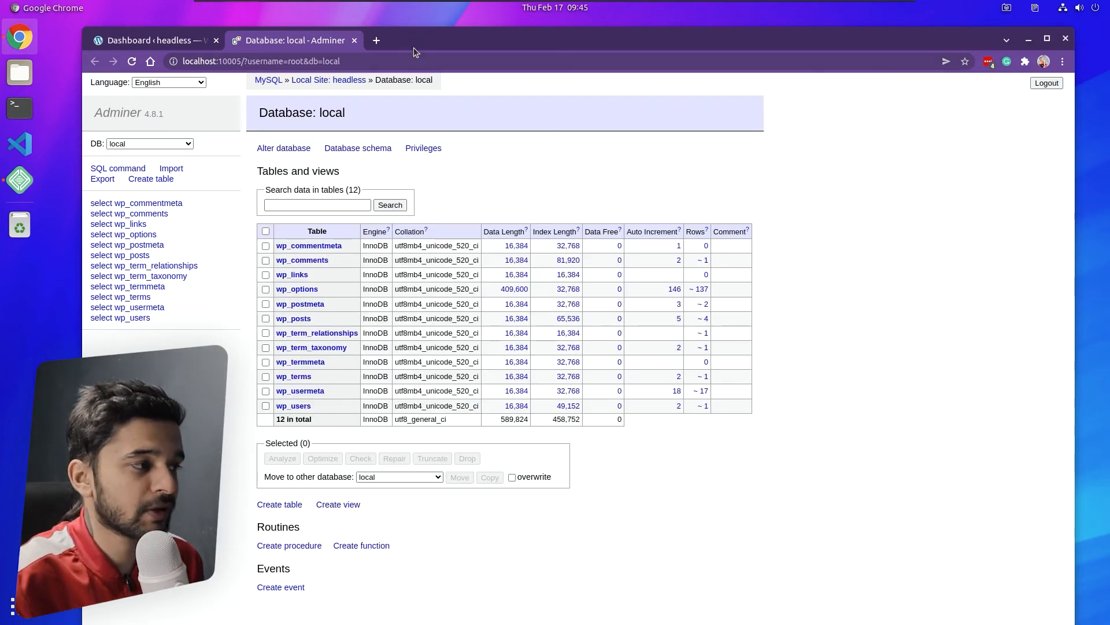
left_click(355, 40)
left_click_drag(357, 48, 371, 38)
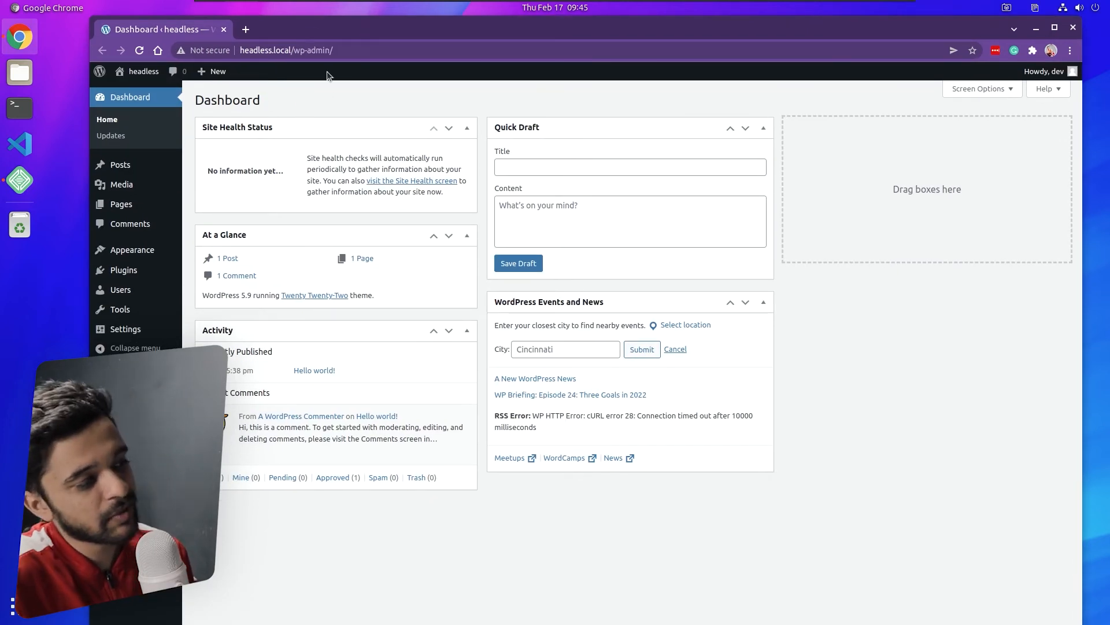
- Shift the Chrome window right and narrow it from the left edge so Dashboard widgets reflow
left_click_drag(327, 37, 342, 37)
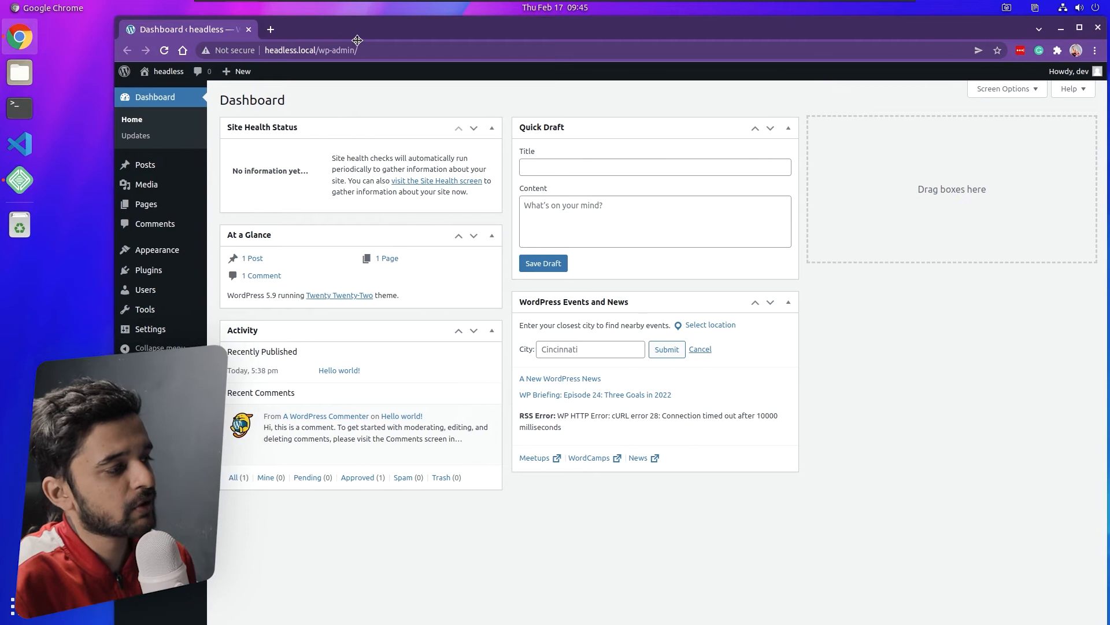
left_click_drag(107, 72, 209, 70)
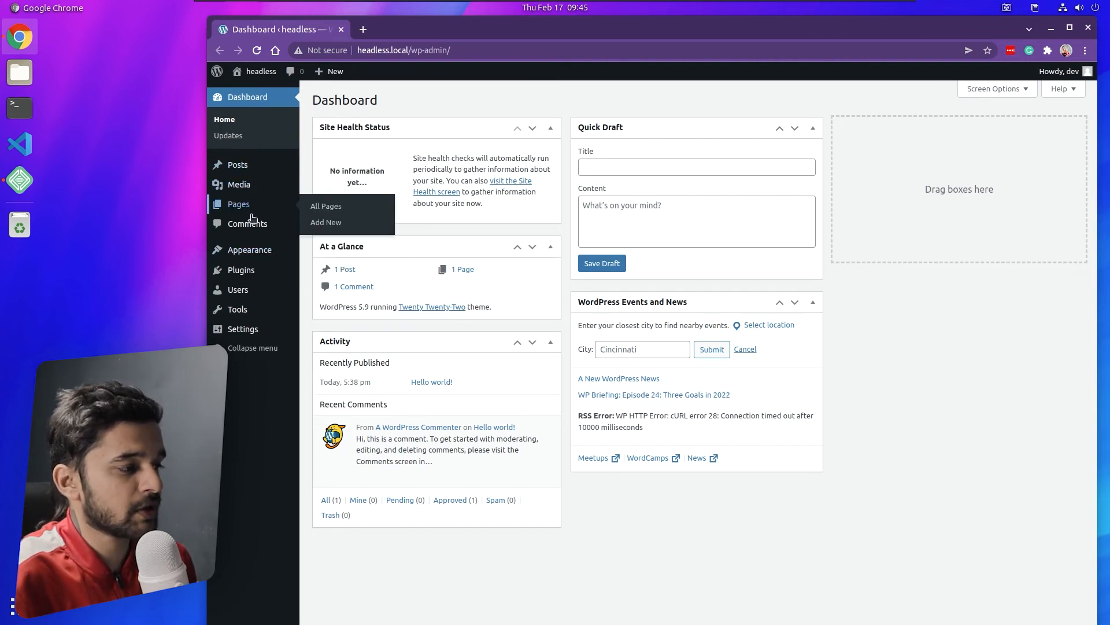
mouse_move(250, 277)
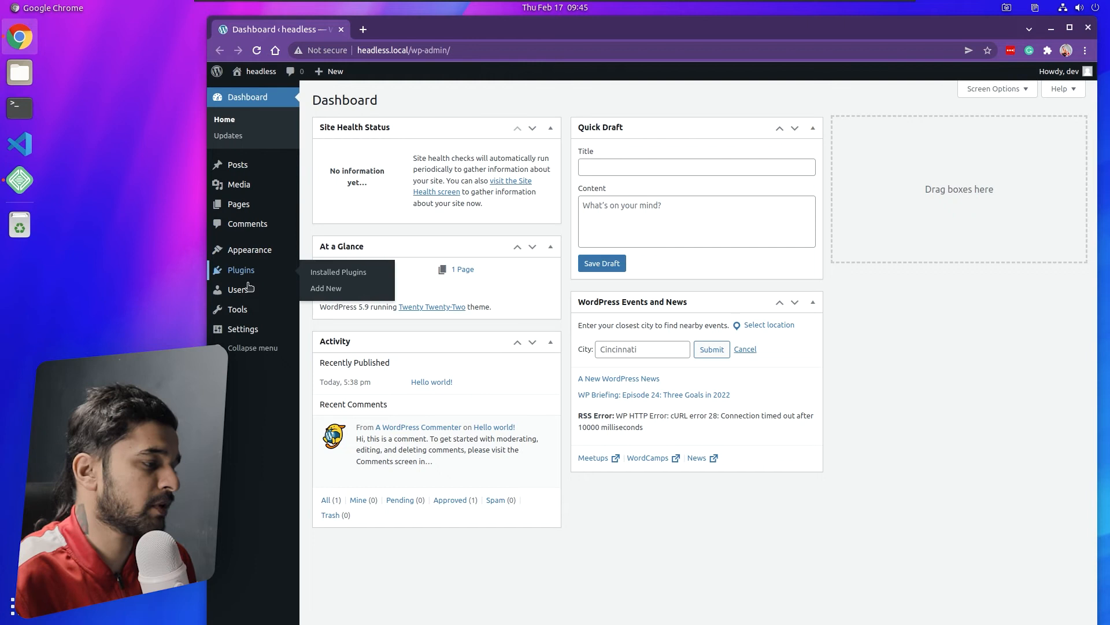
mouse_move(243, 336)
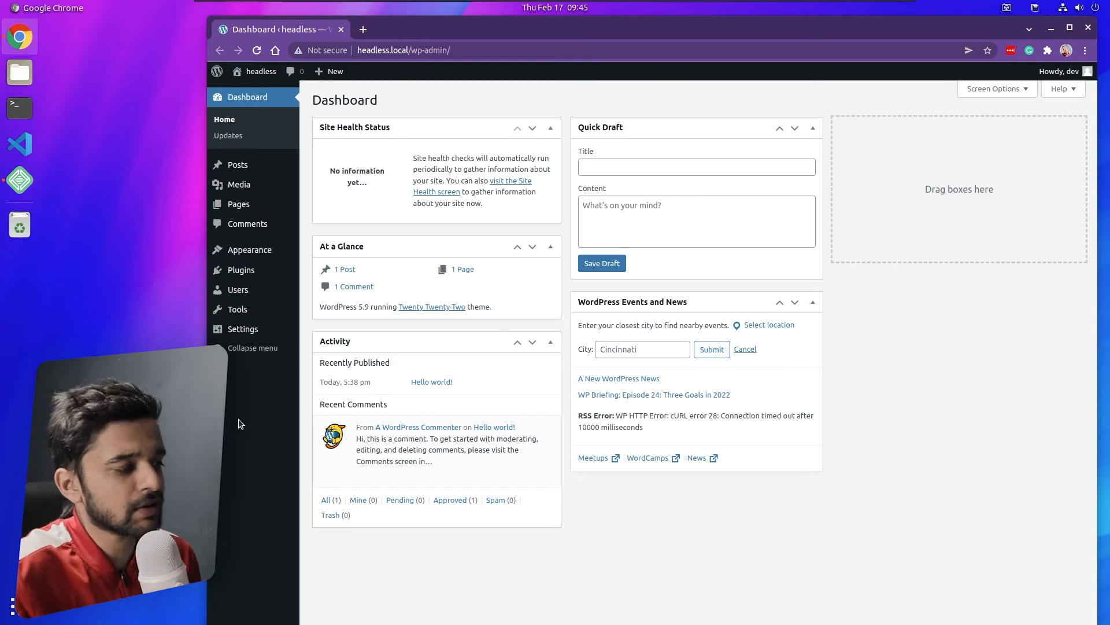
mouse_move(276, 175)
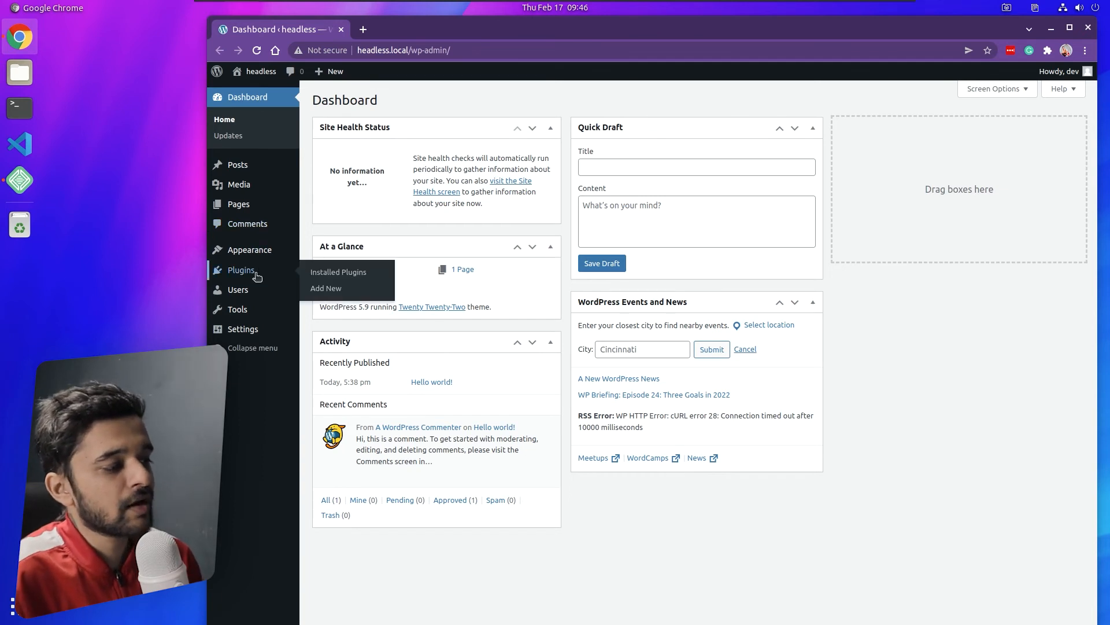
mouse_move(254, 250)
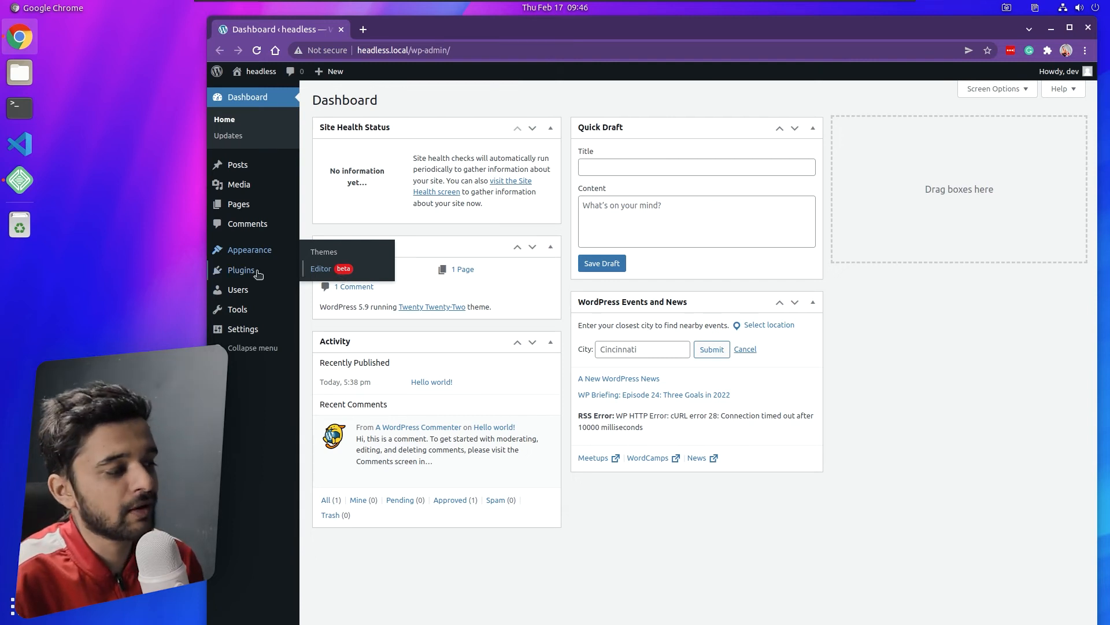
mouse_move(254, 274)
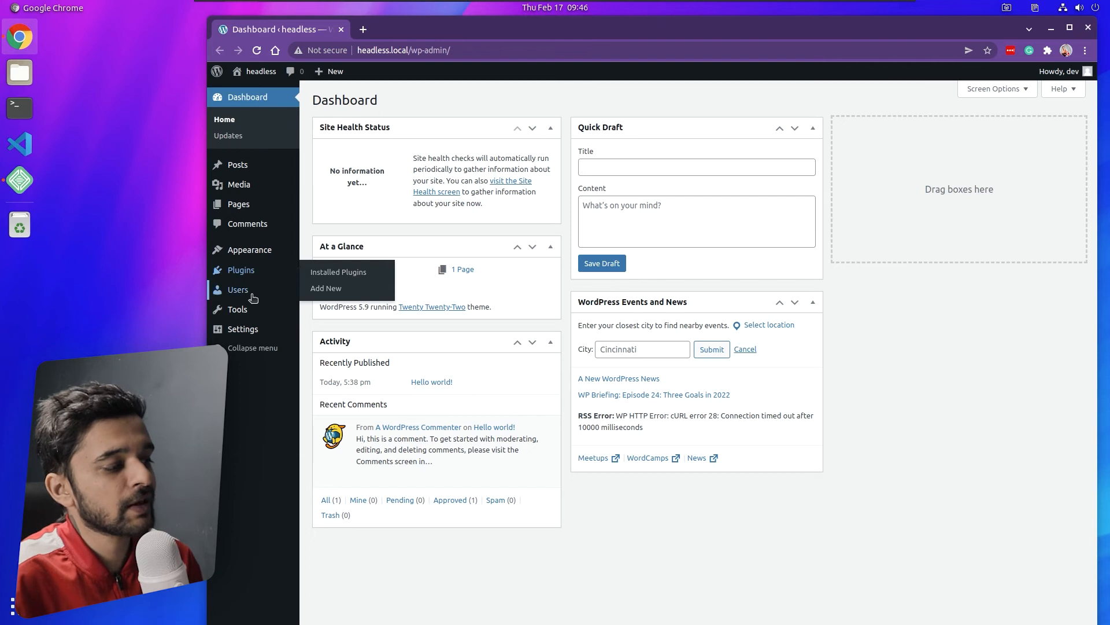
mouse_move(254, 297)
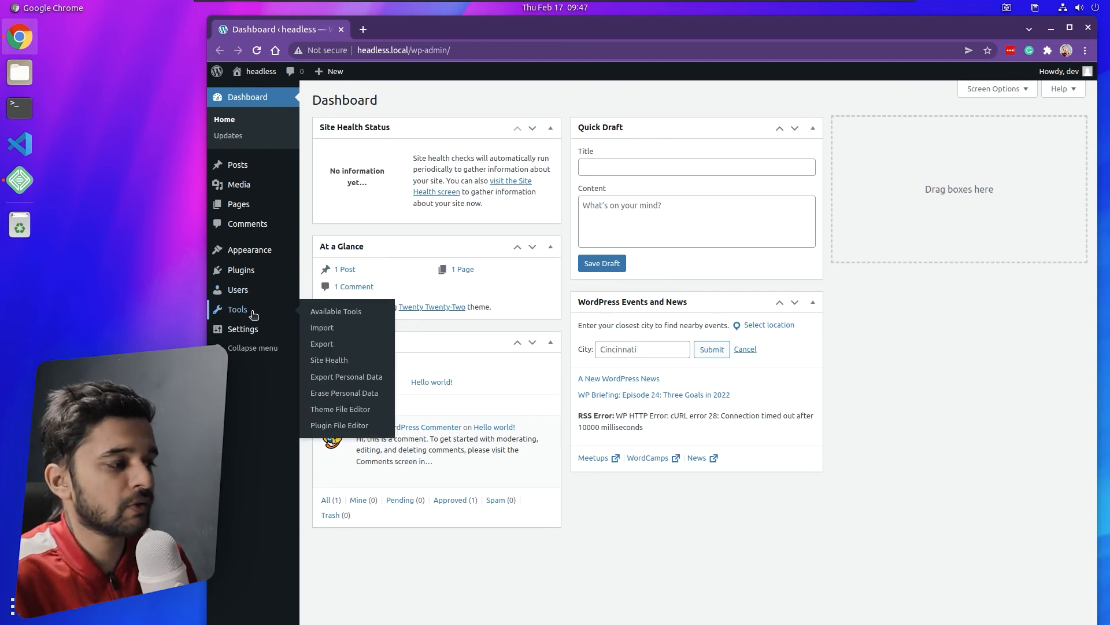
mouse_move(269, 333)
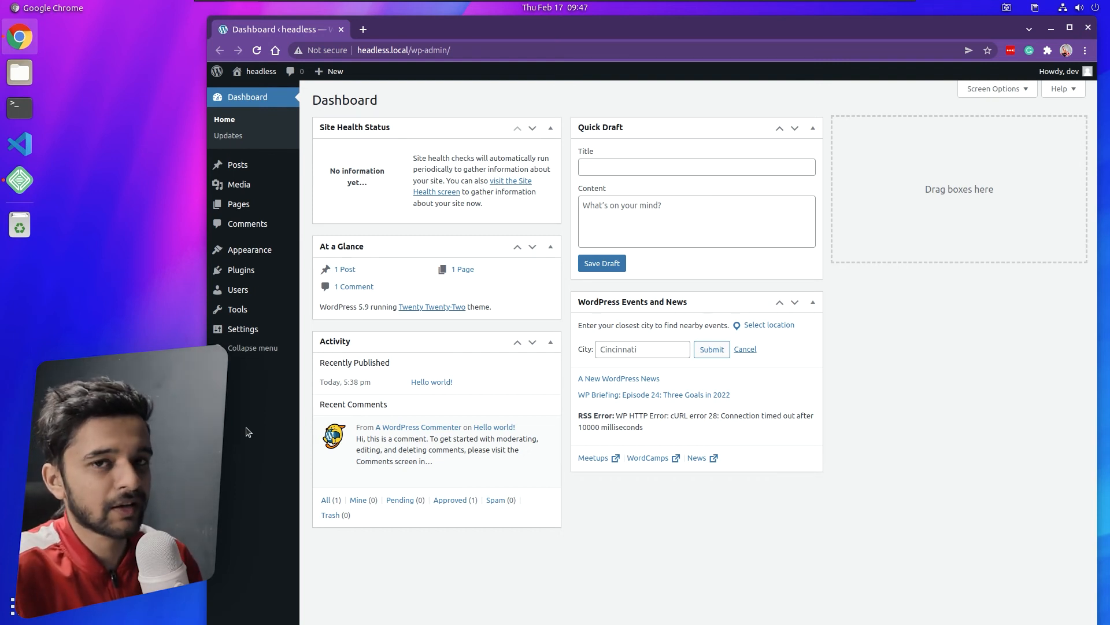
mouse_move(278, 276)
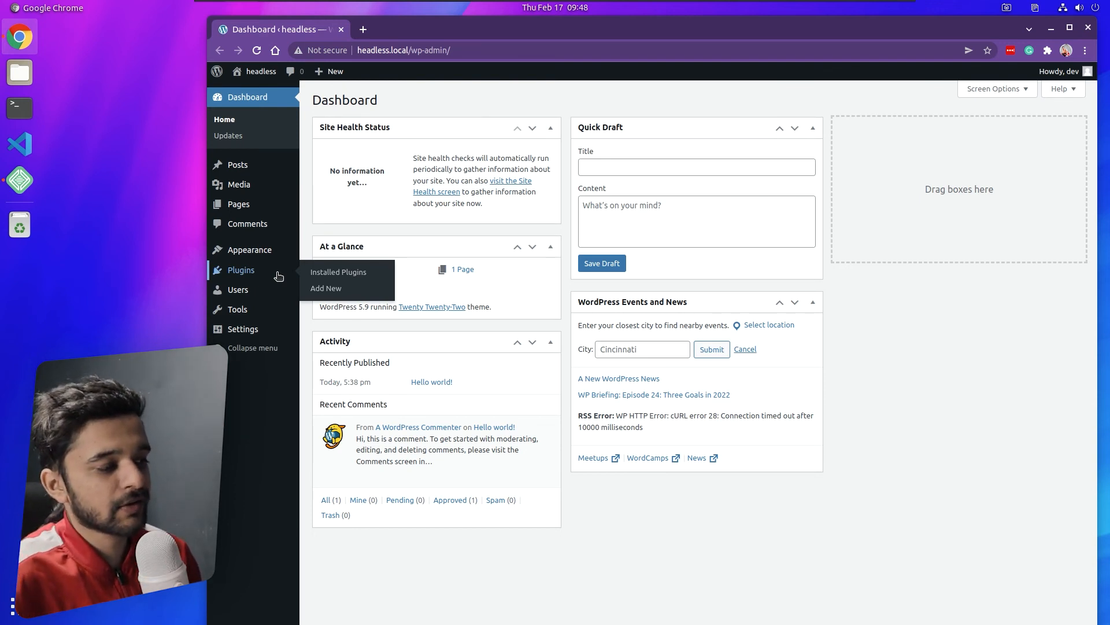
- Search Add New plugins for 'headless' and install the Headless Mode plugin
left_click(341, 292)
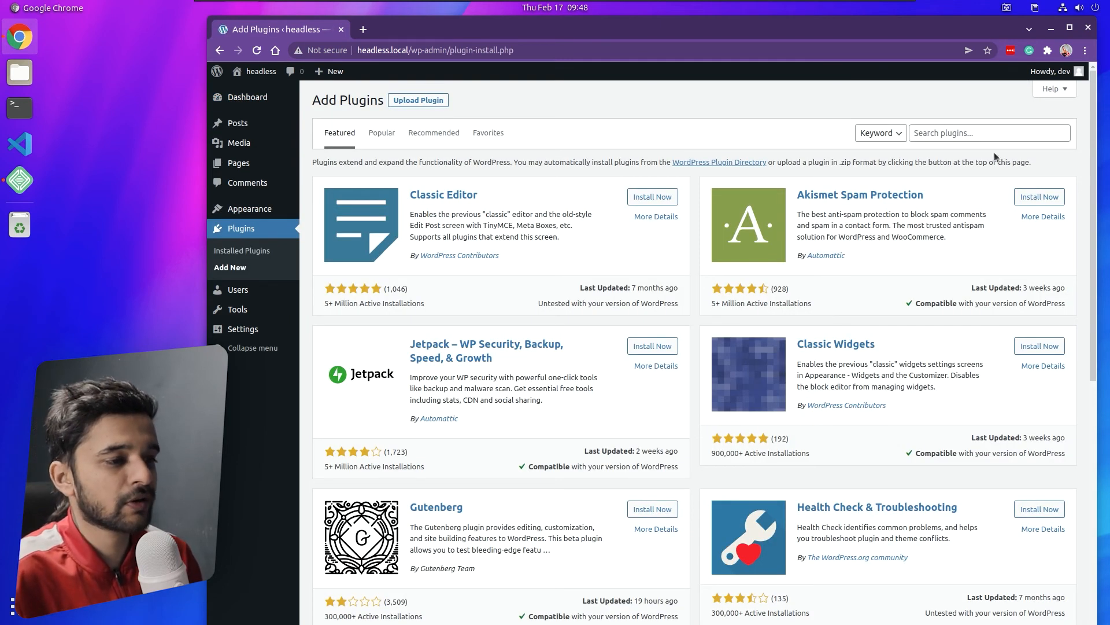
left_click(990, 134)
type("headless")
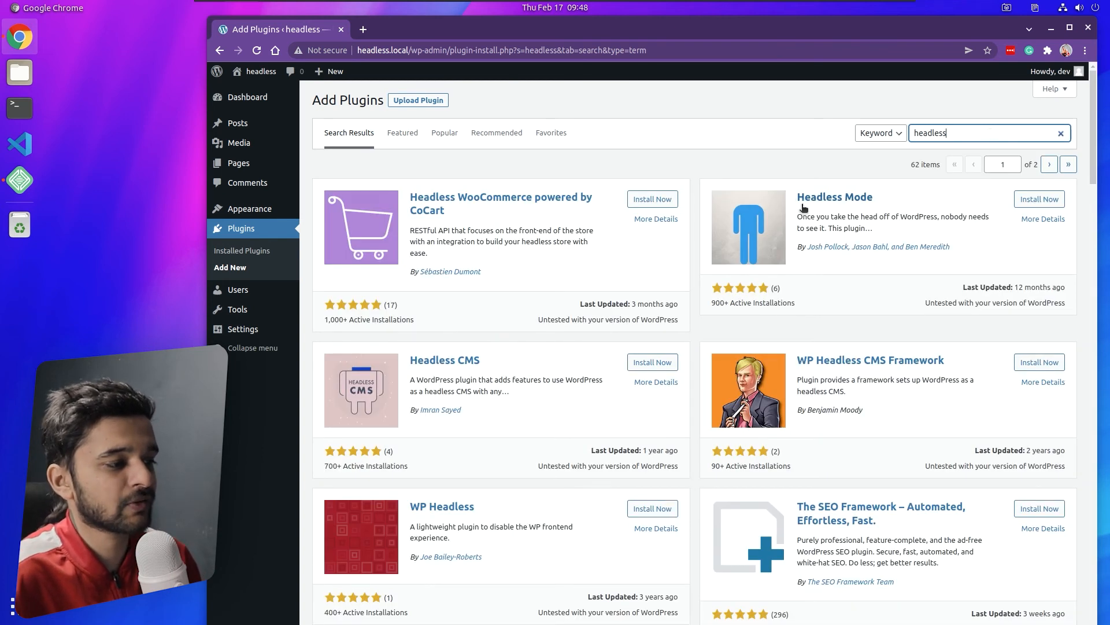
left_click(1044, 200)
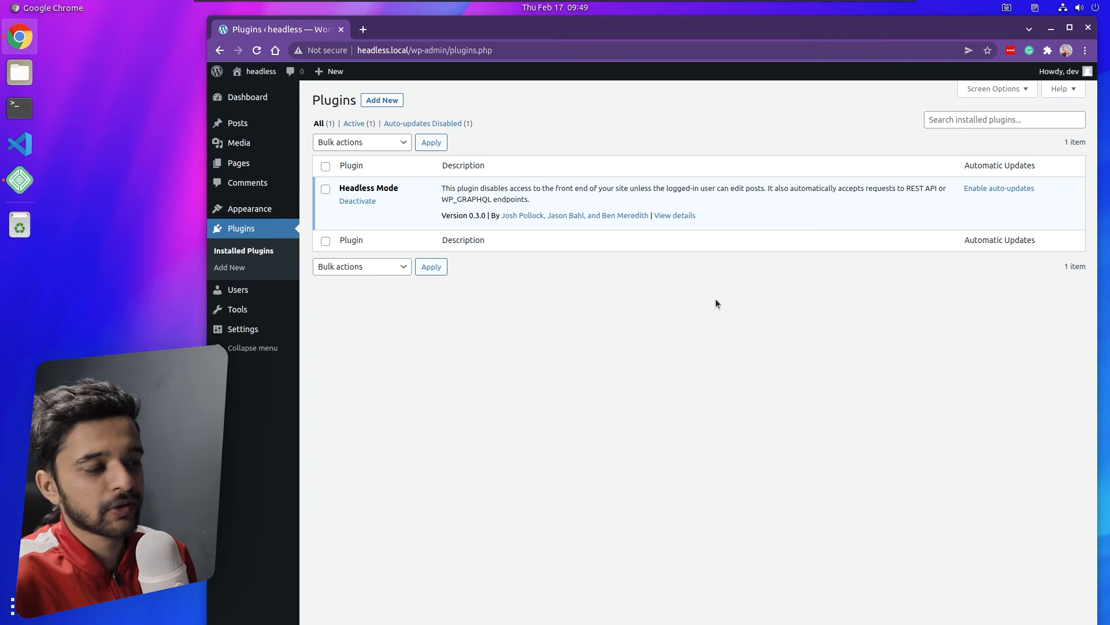
- Open the Headless Mode settings page and select its HEADLESS_MODE_CLIENT_URL define line
mouse_move(255, 328)
left_click(352, 447)
left_click_drag(316, 183, 586, 183)
key("ctrl+c")
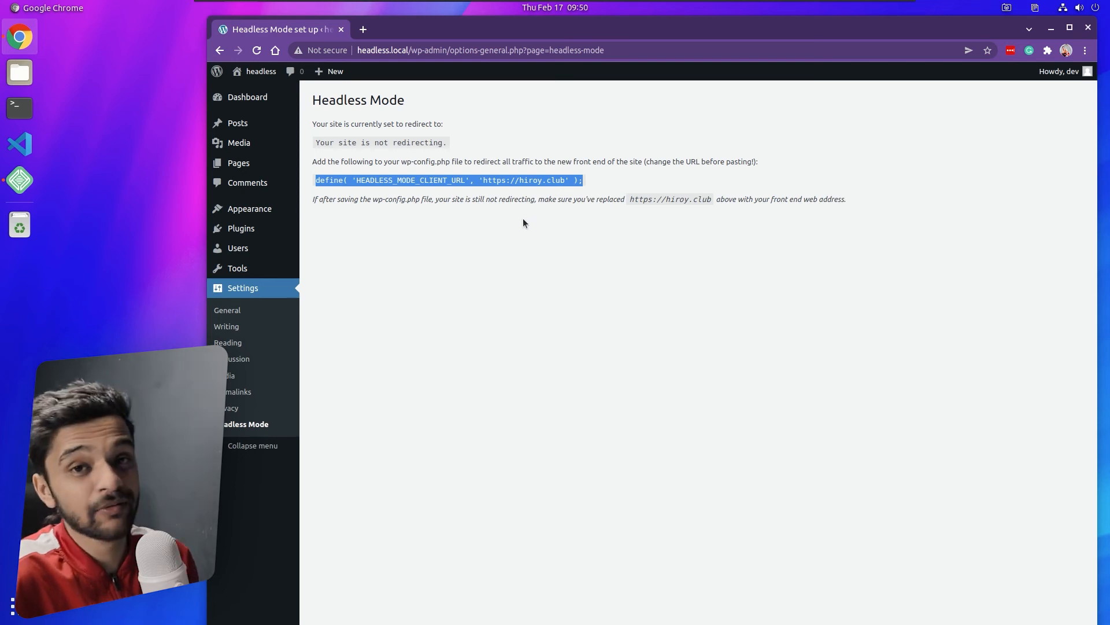
- Open the headless site's folder from Local in the file manager and center the window
left_click(19, 180)
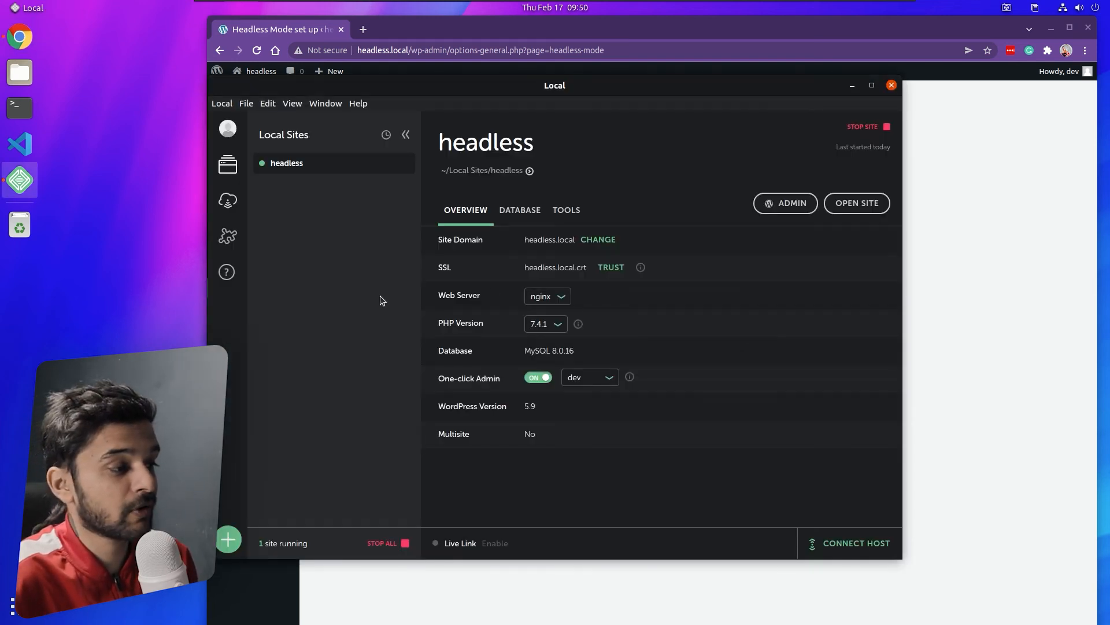
left_click(530, 171)
left_click_drag(400, 85, 733, 183)
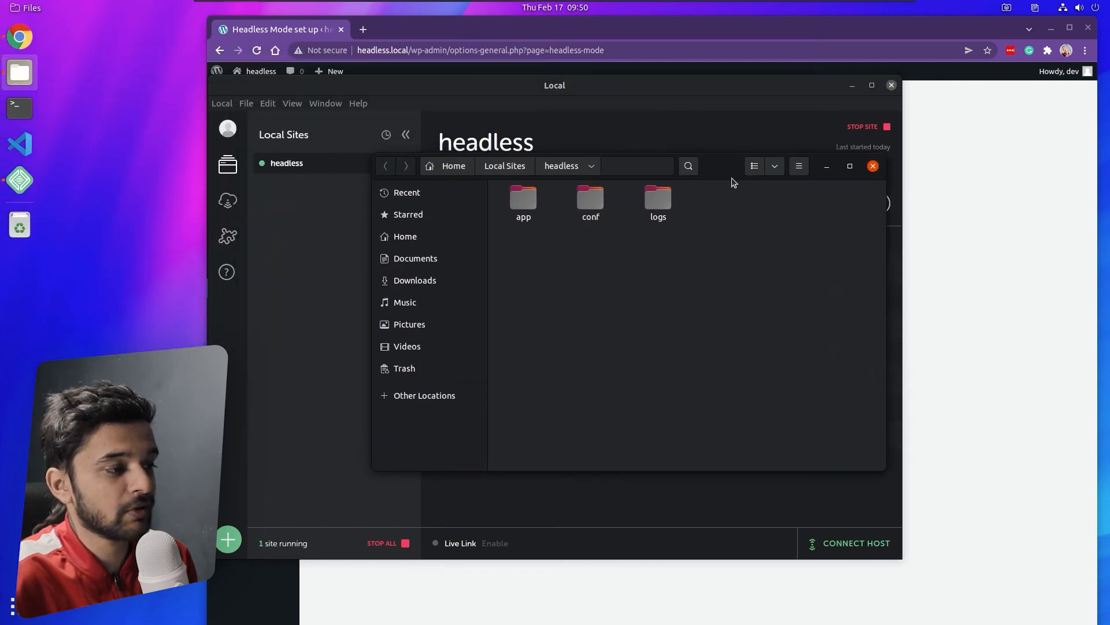
- Open app/public/wp-config.php in the Text Editor
double_click(522, 202)
double_click(535, 203)
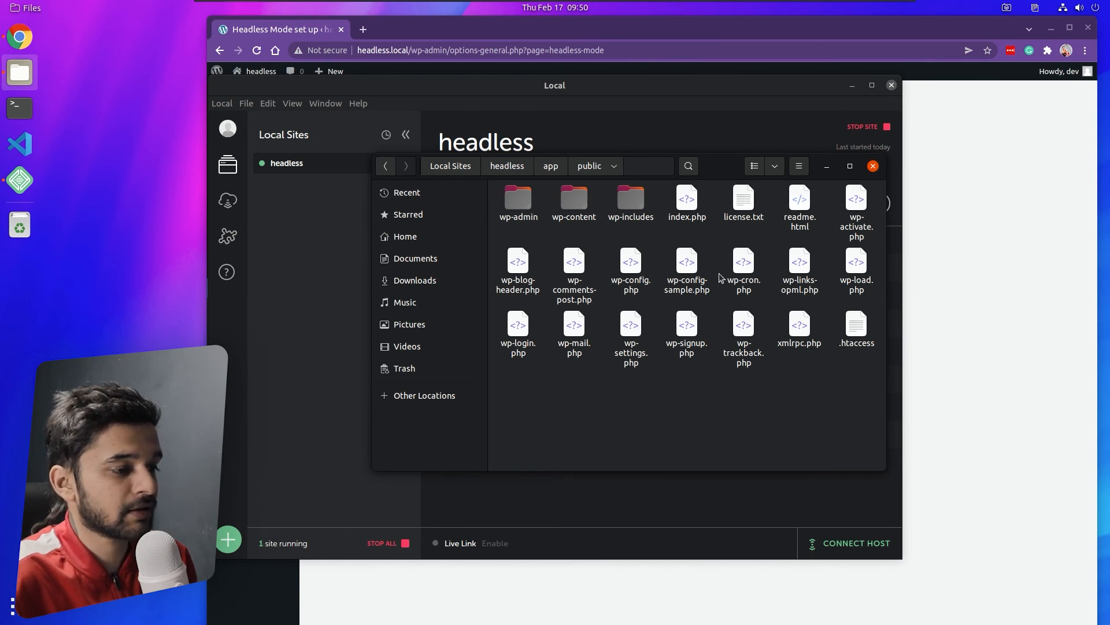
left_click(628, 273)
right_click(630, 273)
left_click(666, 281)
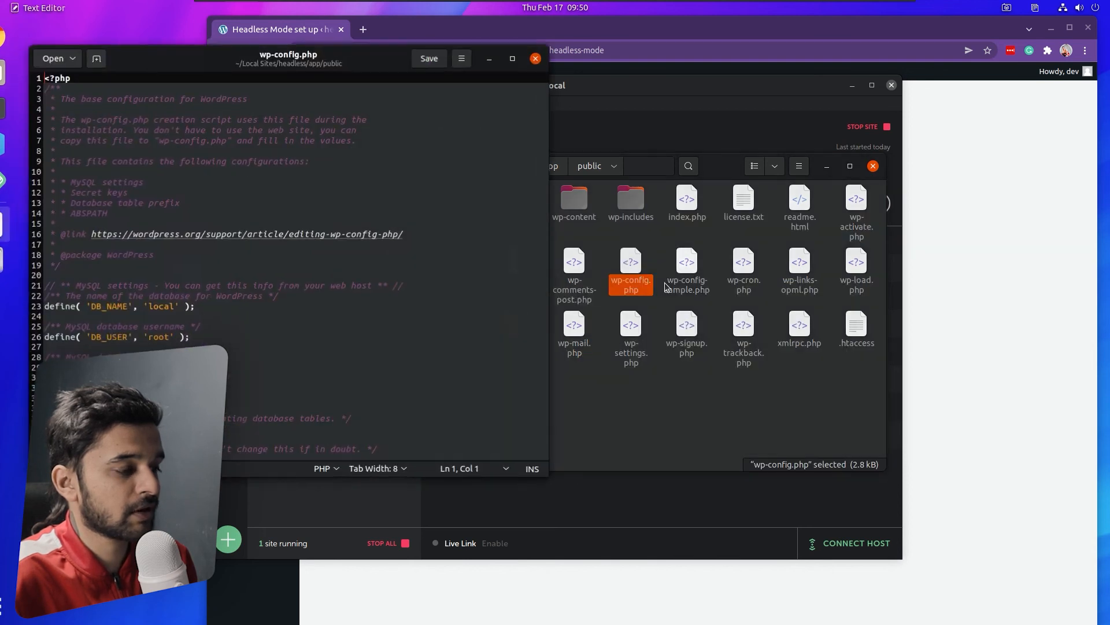
- Paste the HEADLESS_MODE_CLIENT_URL define on a new line below DB_COLLATE in wp-config.php
left_click(645, 136)
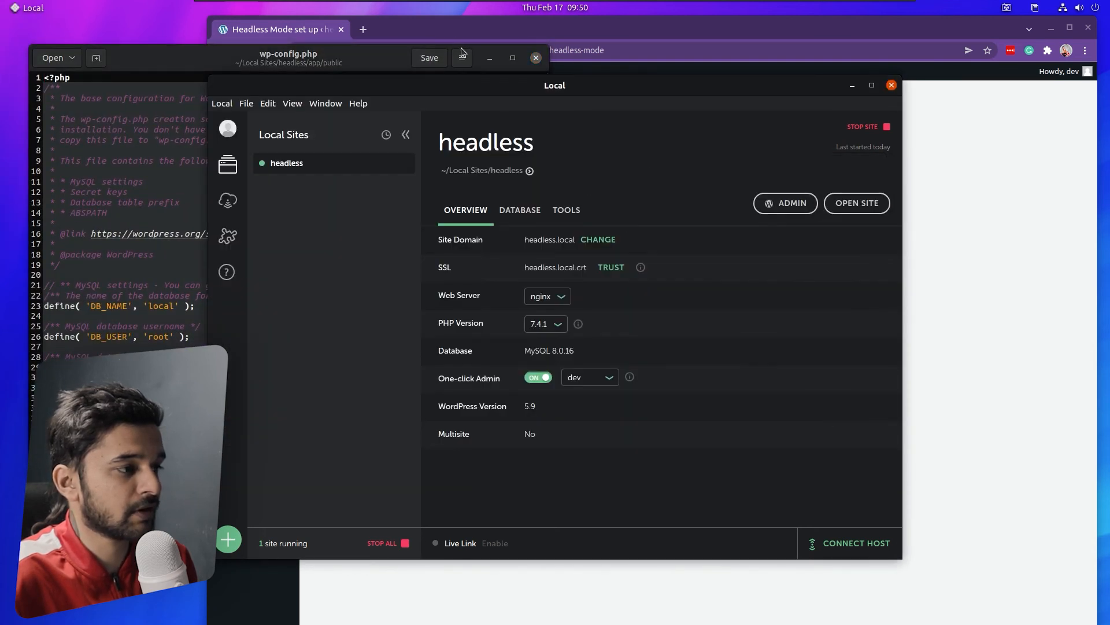
left_click(912, 173)
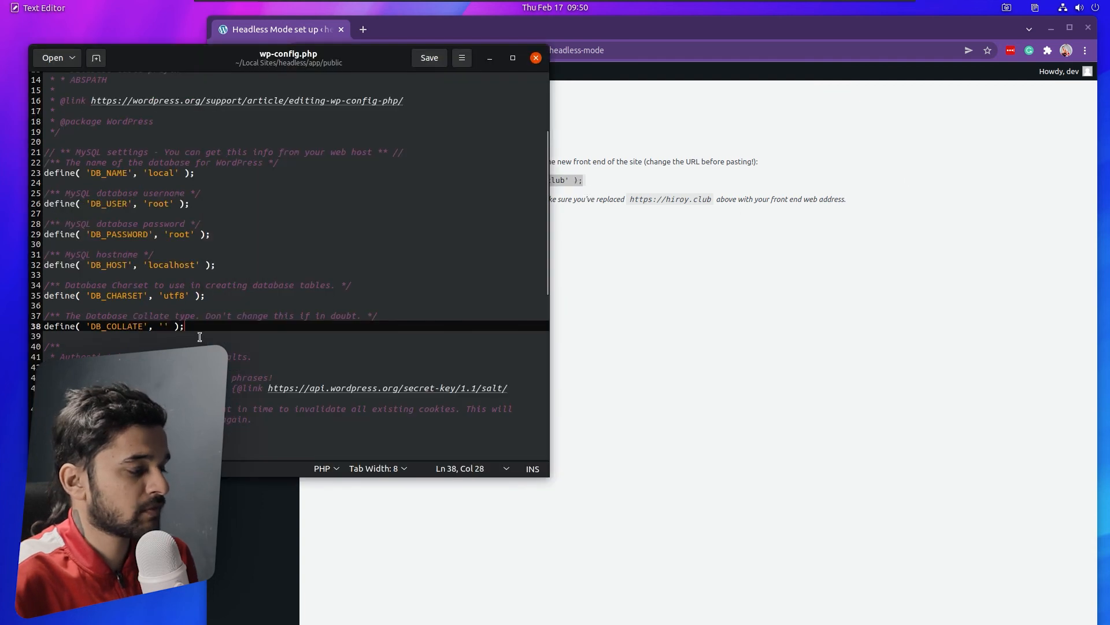
key("Return")
key("ctrl+v")
- Replace the hiroy.club placeholder with google.com in the pasted line and save wp-config.php
left_click(269, 349)
double_click(268, 349)
left_click(283, 347)
key("shift+Right")
key("shift+Right")
key("shift+Right")
key("shift+Right")
key("shift+Right")
key("shift+Right")
key("shift+Right")
key("shift+Right")
key("shift+Right")
key("shift+Right")
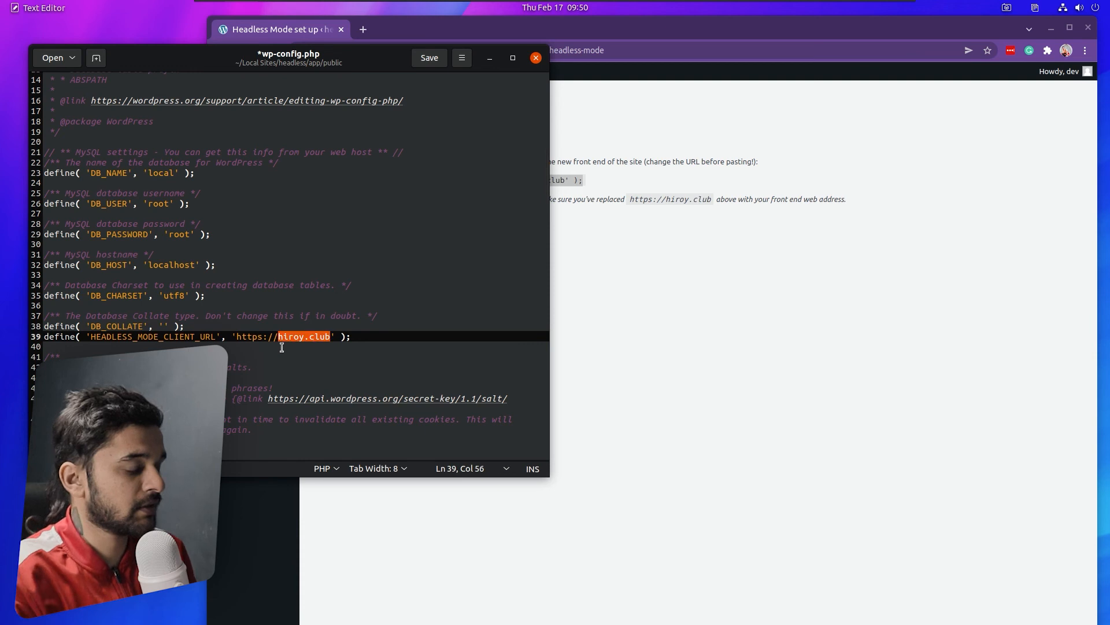
type("google.com")
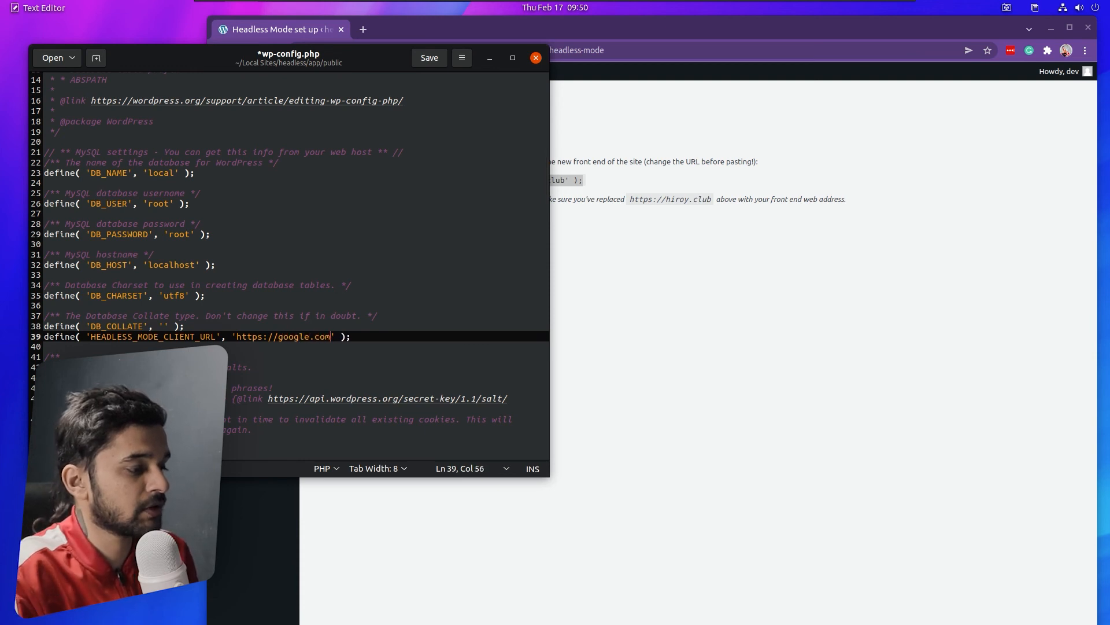
left_click(424, 61)
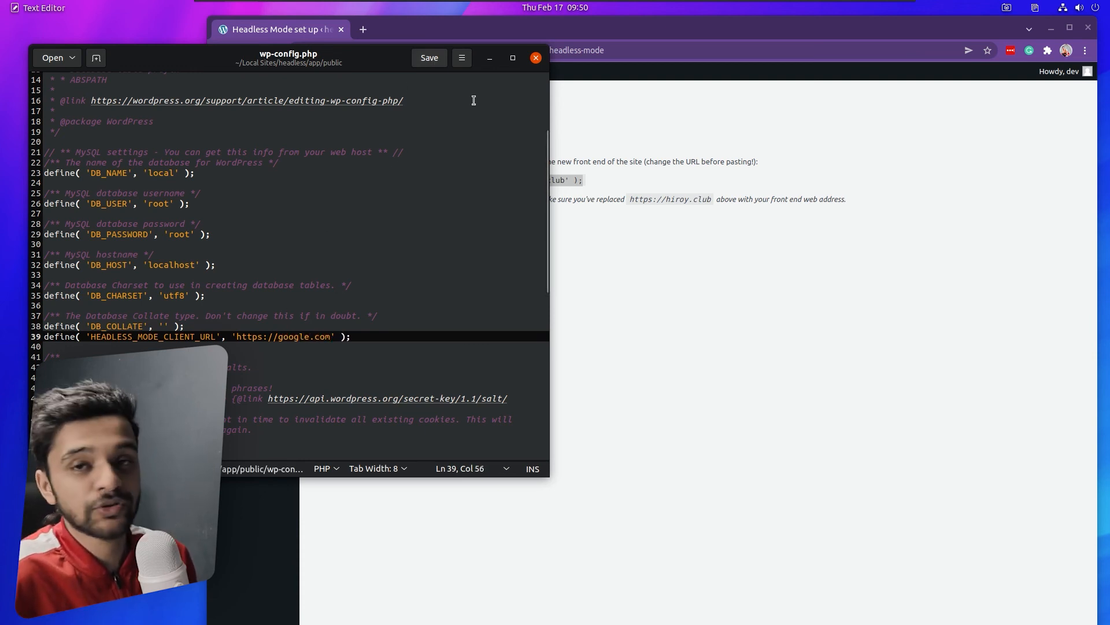
left_click(629, 237)
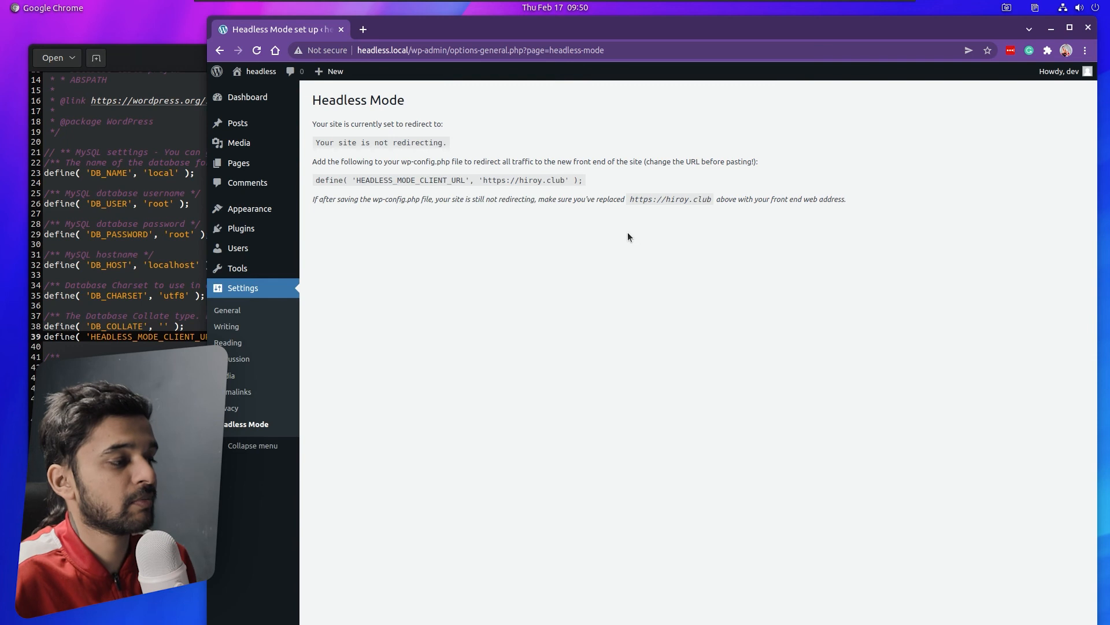
key("ctrl+r")
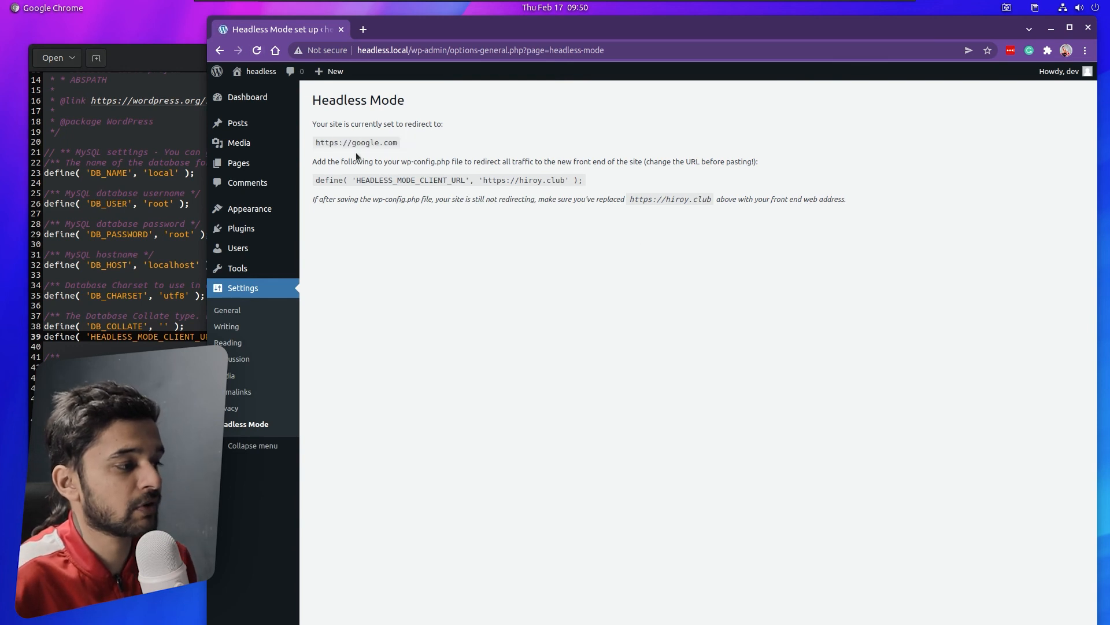
left_click_drag(315, 143, 417, 151)
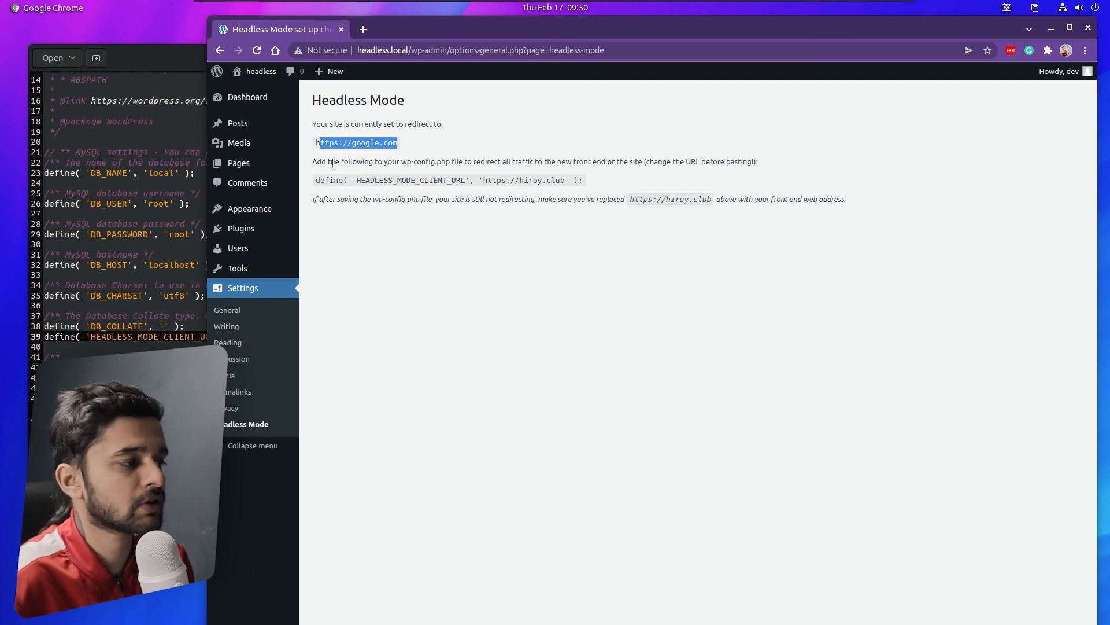
- Open the site's front end in a new tab, then test the redirect in a private window
mouse_move(262, 73)
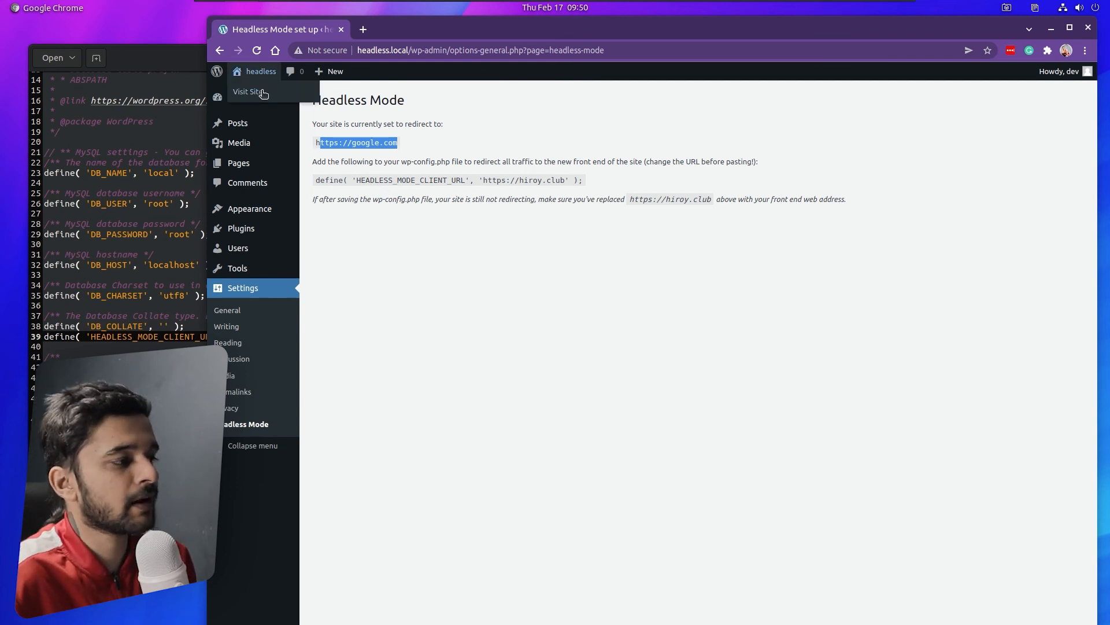
middle_click(254, 94)
left_click(397, 30)
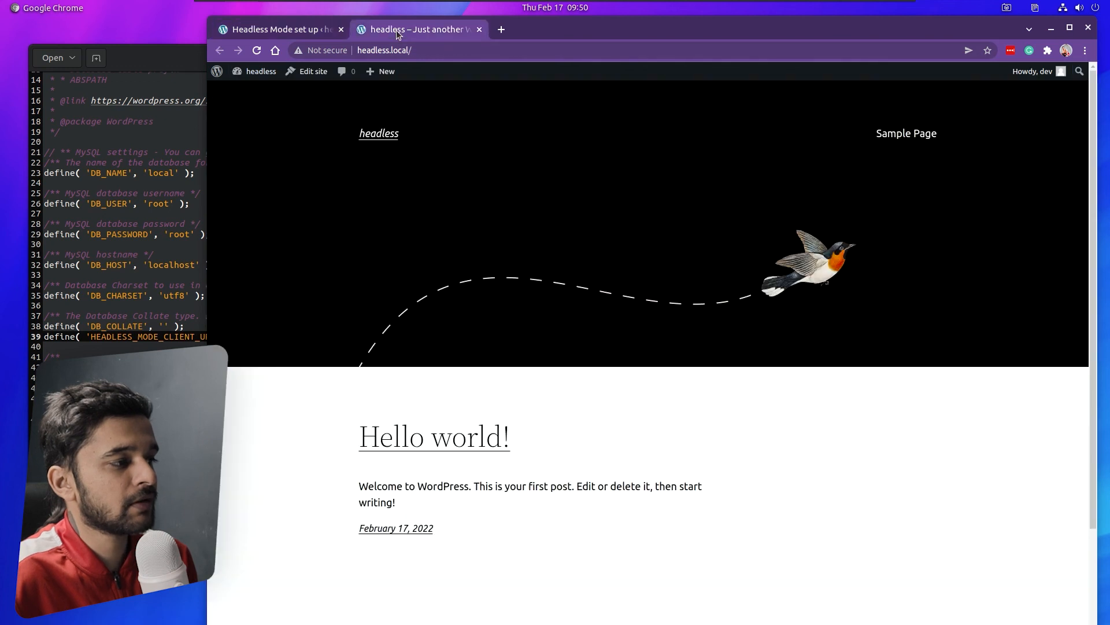
left_click(432, 58)
key("ctrl+shift+n")
type("google.com")
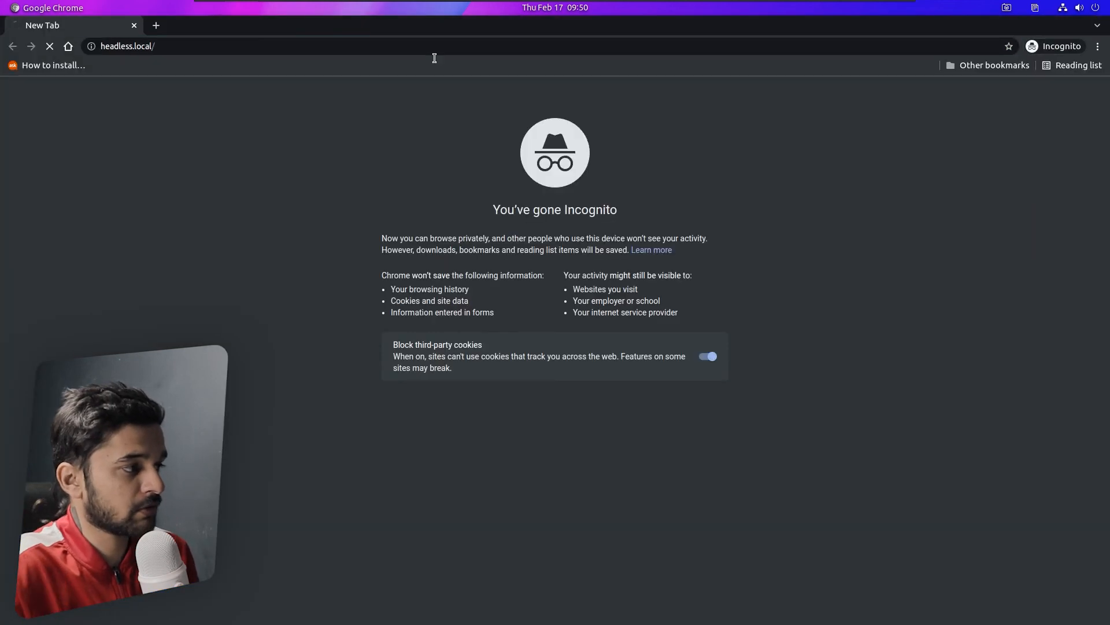
key("Return")
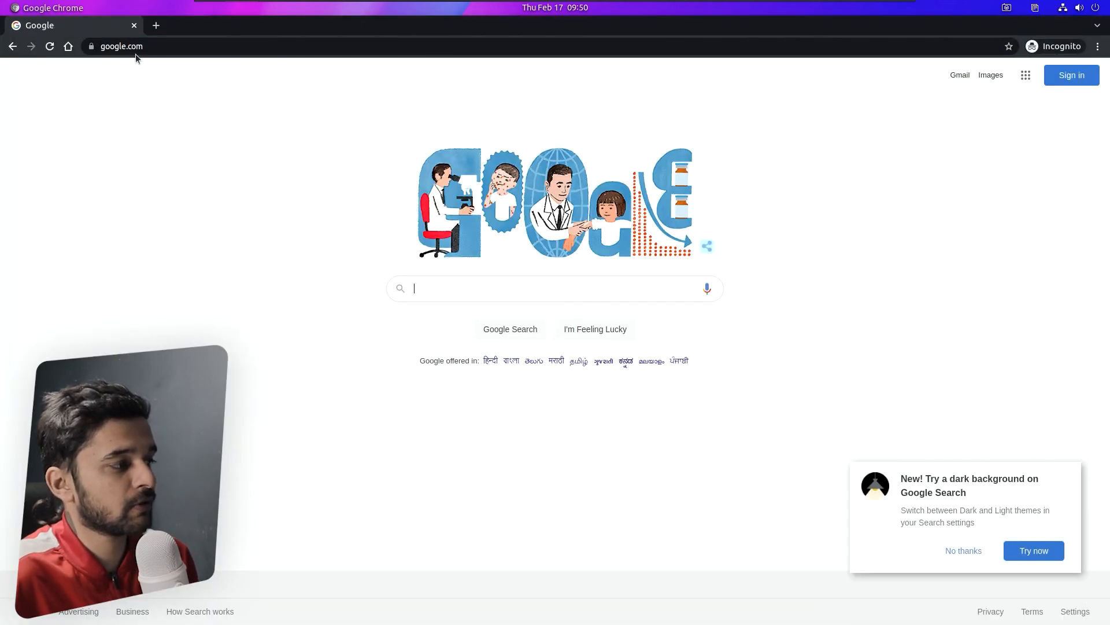
left_click(135, 26)
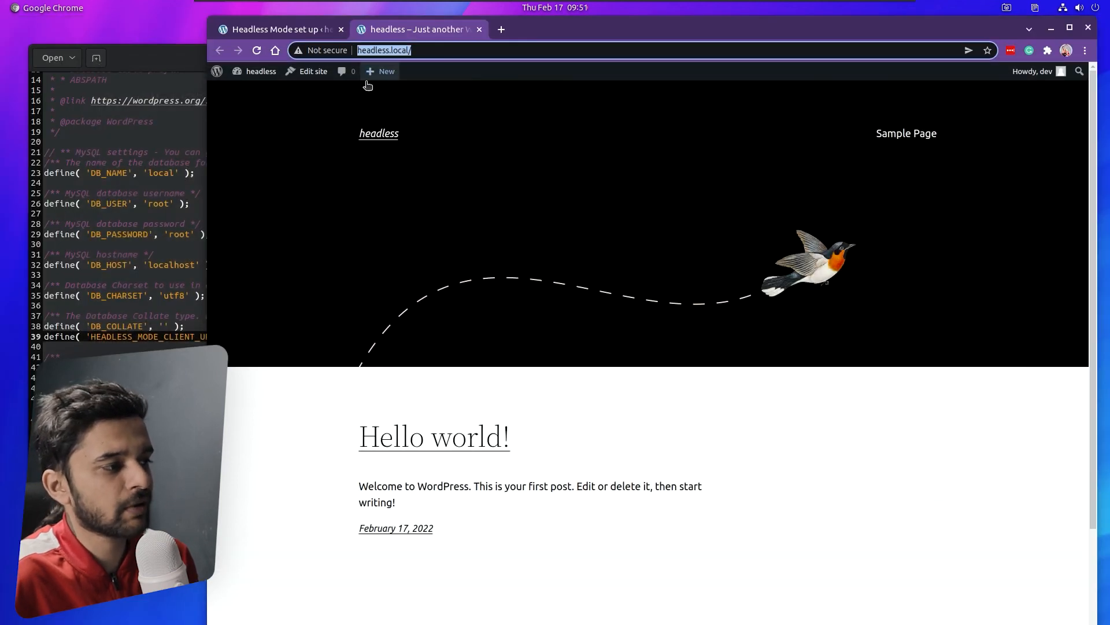
- Close the front-page tab, then tick 'Discourage search engines from indexing this site' in Reading and save
left_click(480, 29)
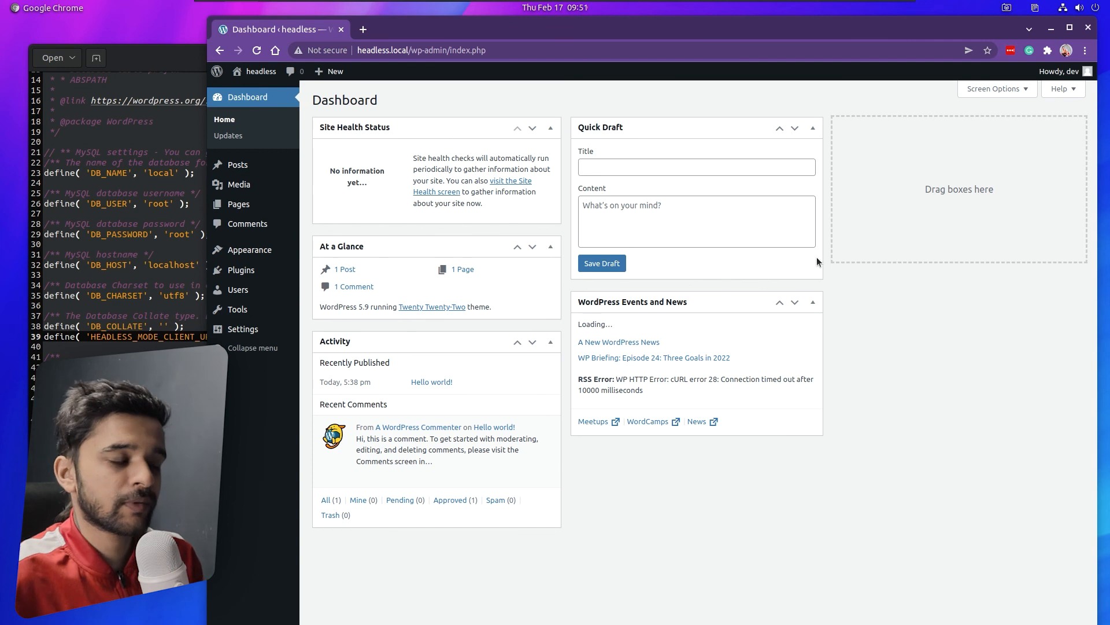
mouse_move(273, 331)
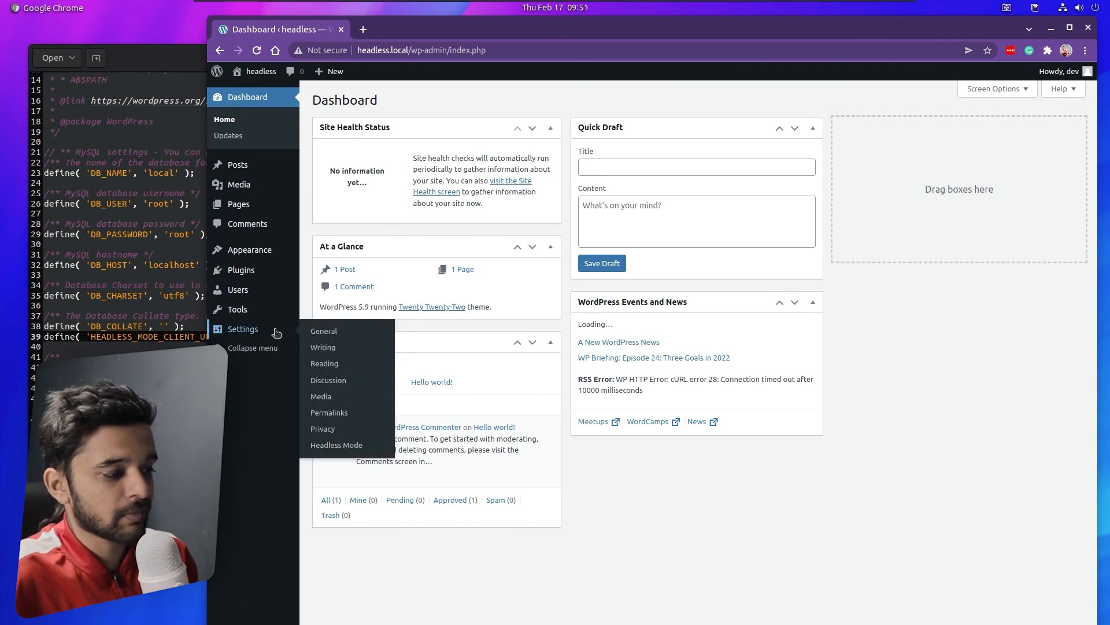
left_click(343, 369)
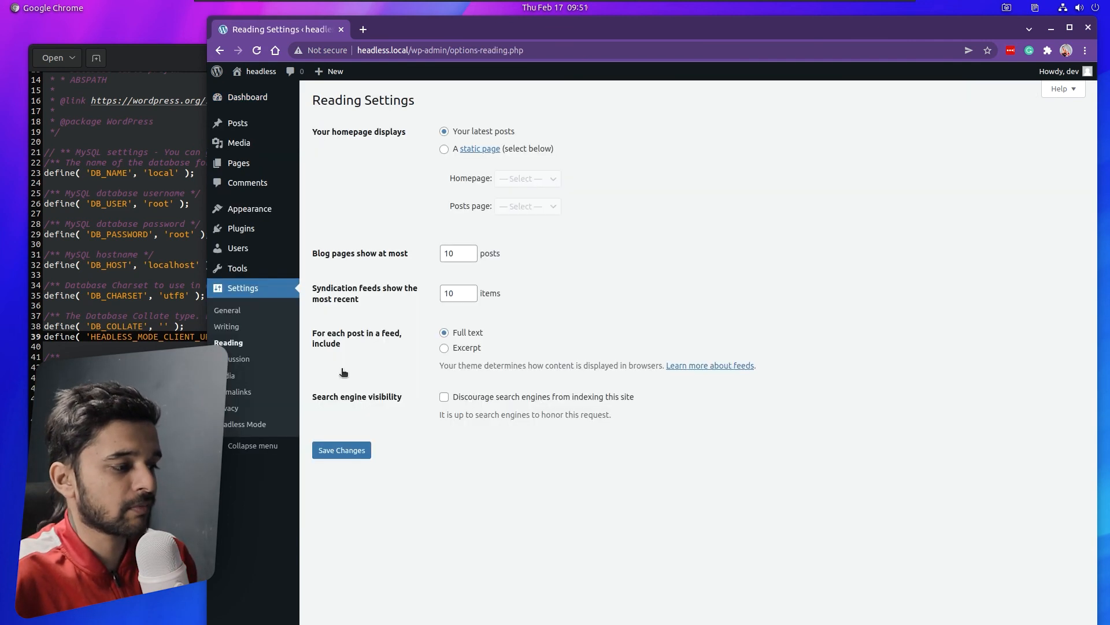
left_click(444, 397)
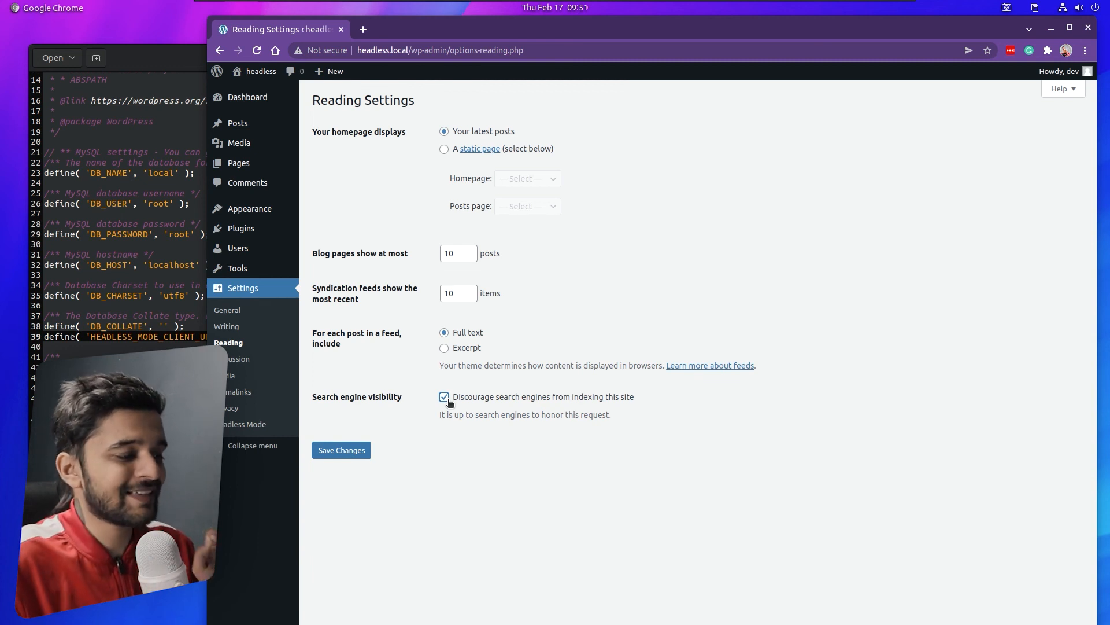
left_click(345, 451)
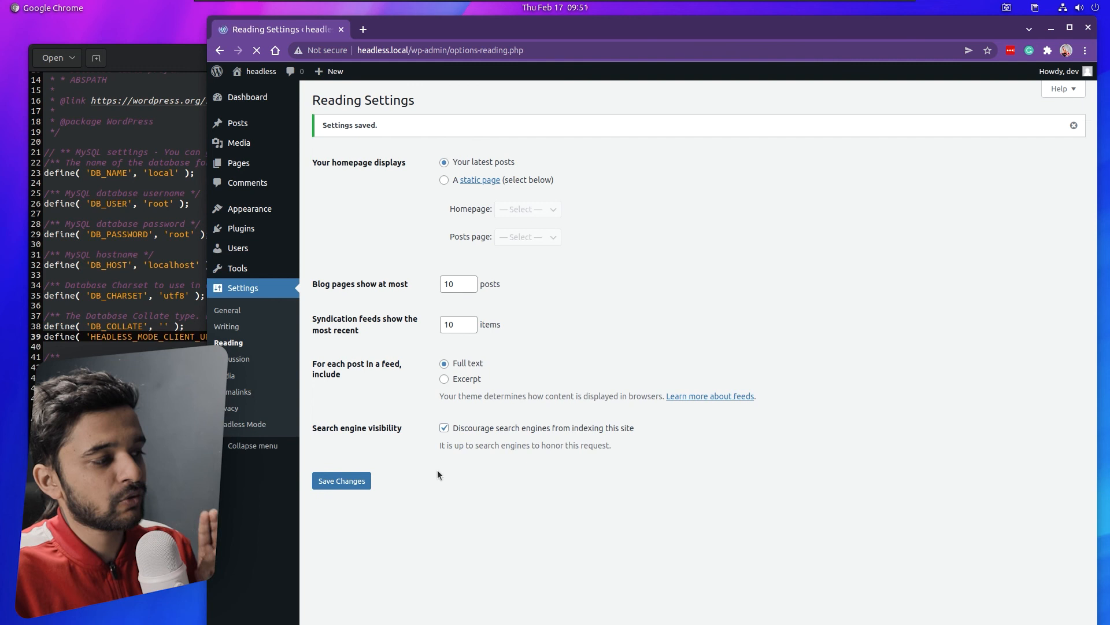
- Return to the Dashboard and close the gedit window holding wp-config.php
left_click(253, 98)
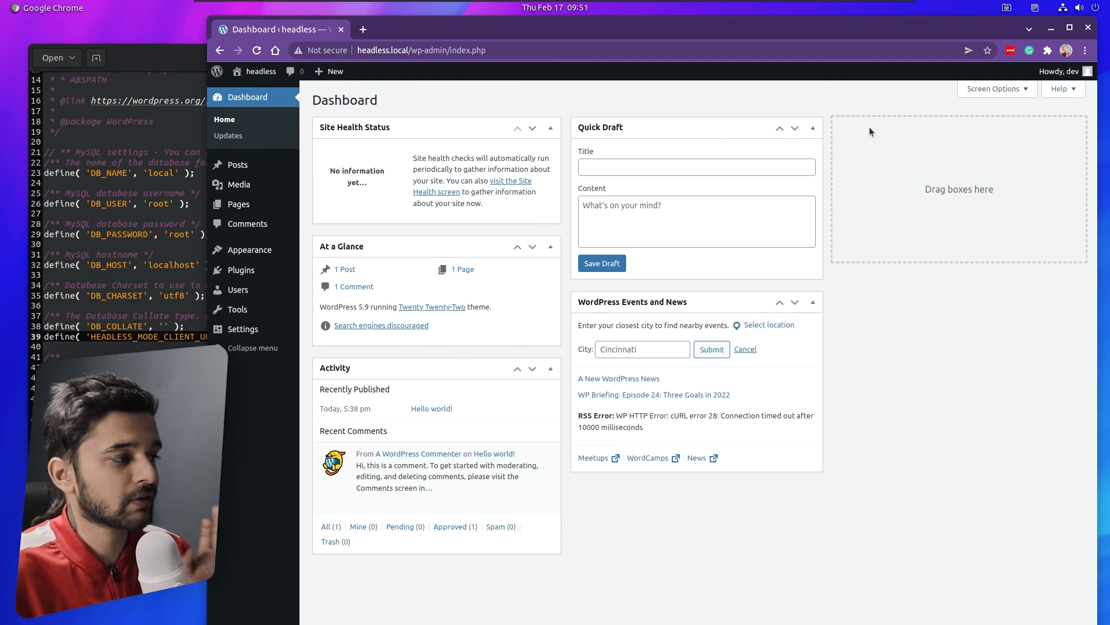
left_click(179, 67)
left_click(536, 58)
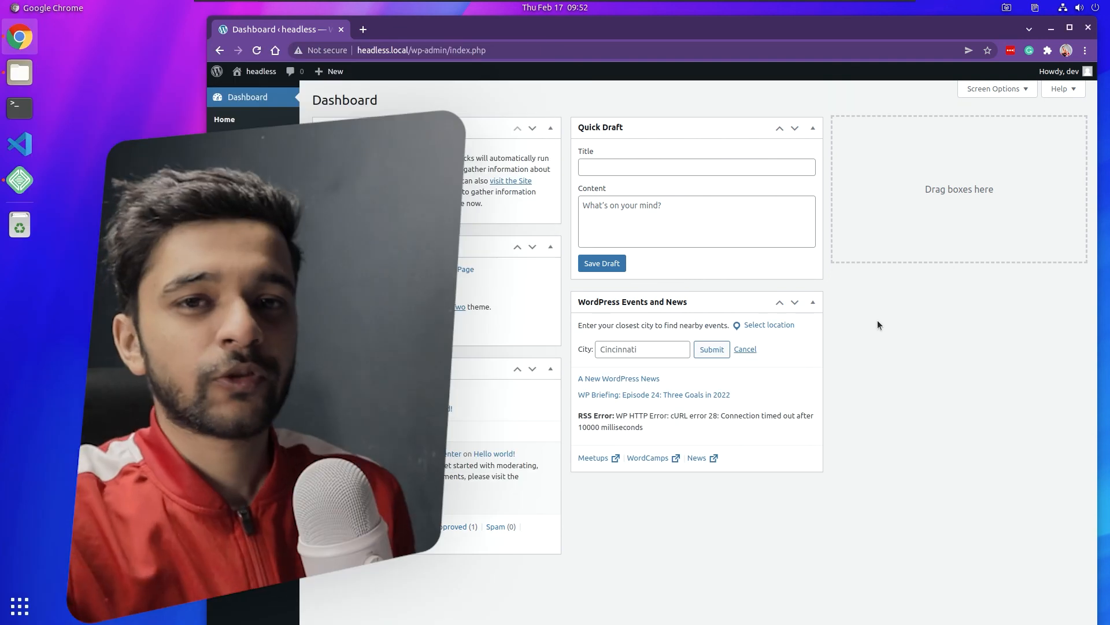